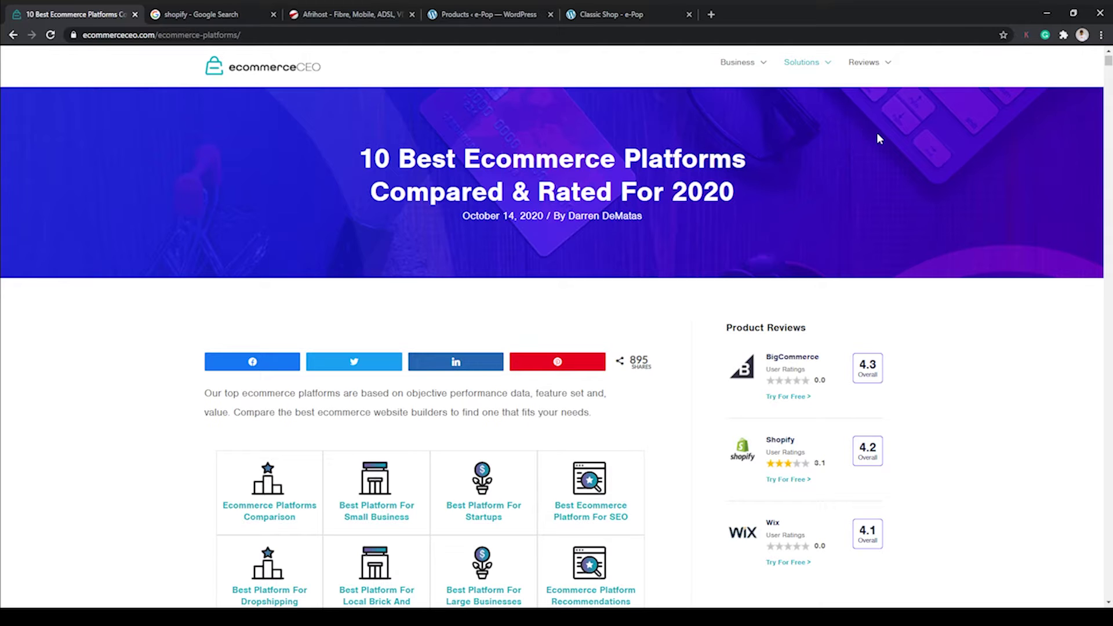
- Scan the BigCommerce, Shopify, Wix and WooCommerce ratings, then switch to the 'shopify' Google results
scroll(406, 253, down, 10)
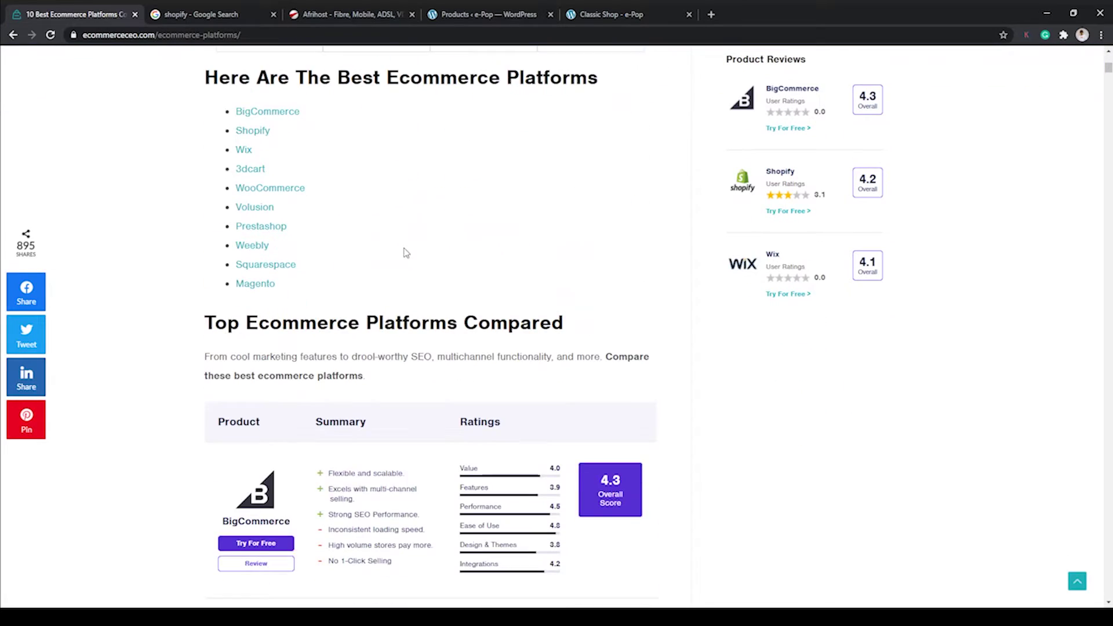
scroll(406, 252, down, 6)
scroll(252, 302, down, 1)
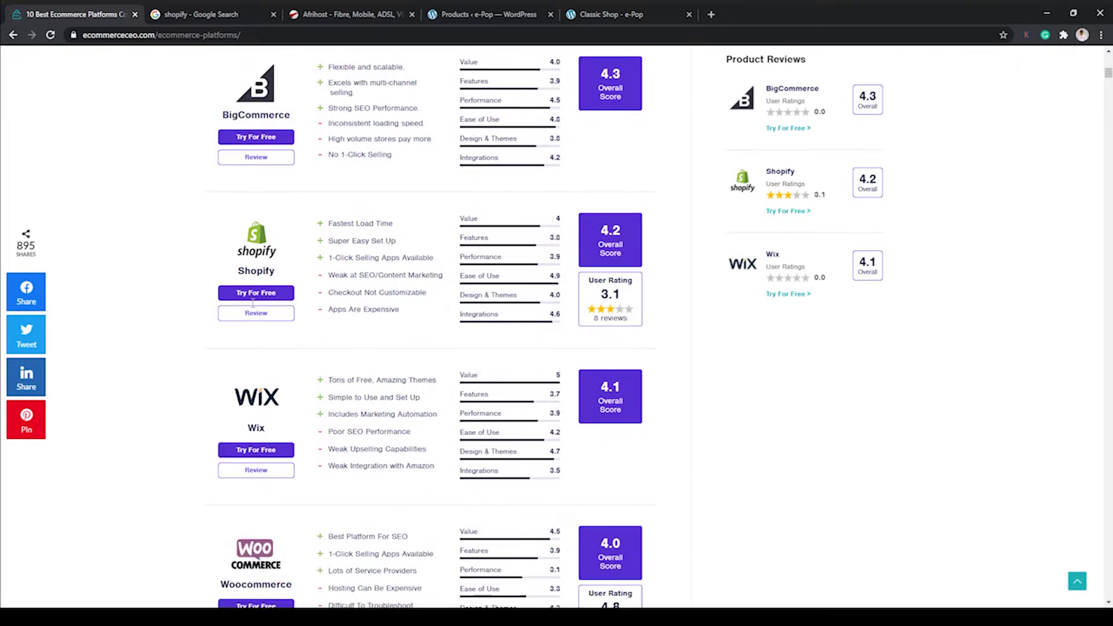
scroll(253, 302, down, 4)
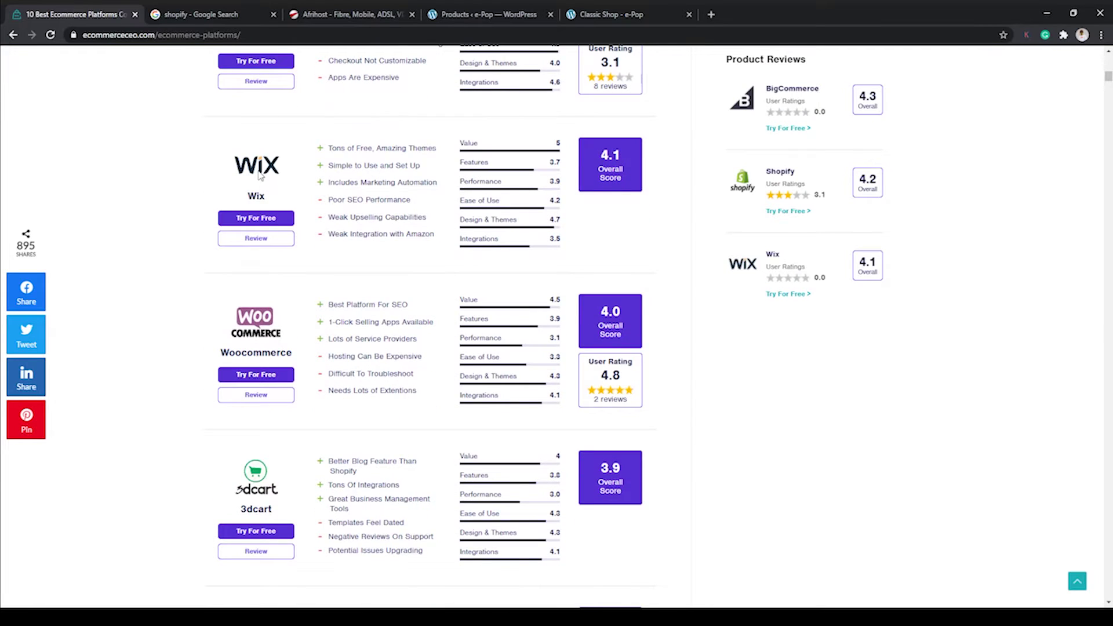
scroll(259, 177, up, 1)
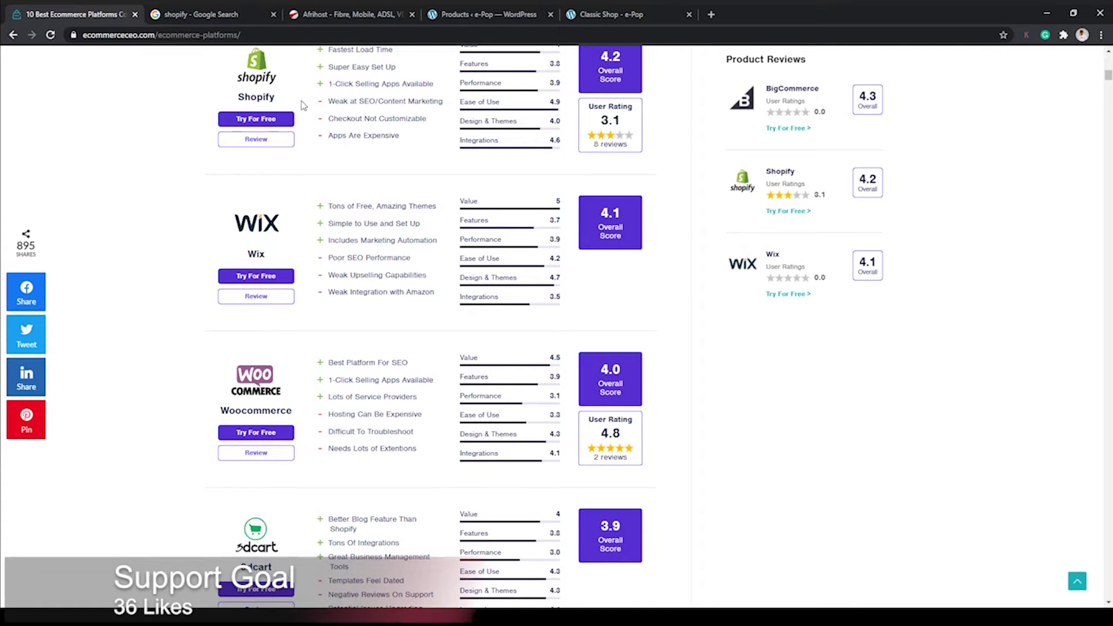
scroll(226, 220, up, 1)
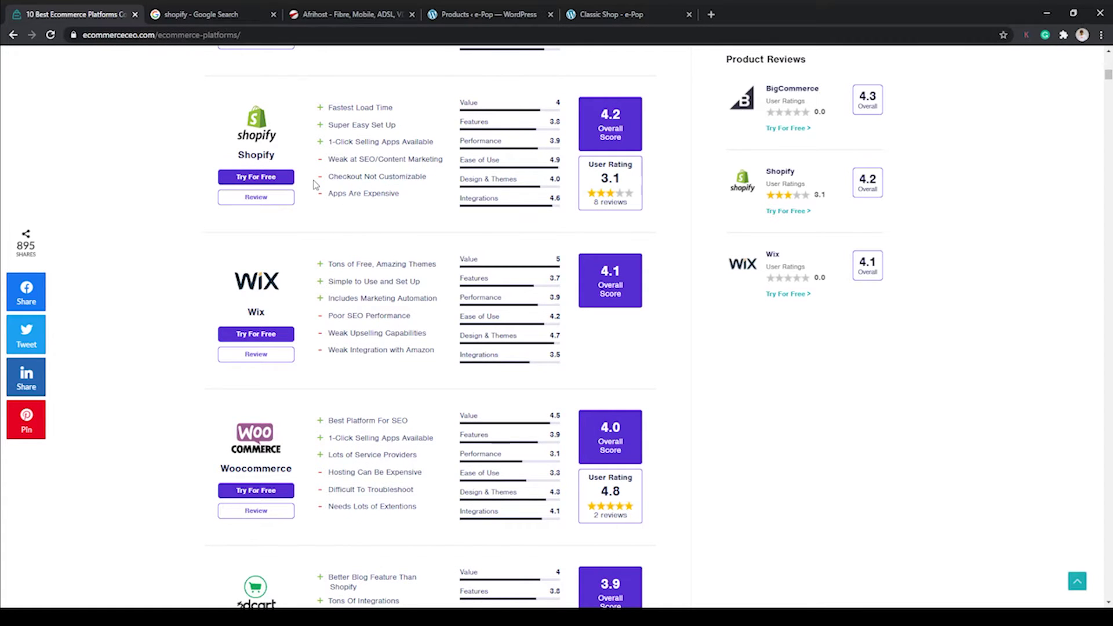
scroll(313, 184, down, 9)
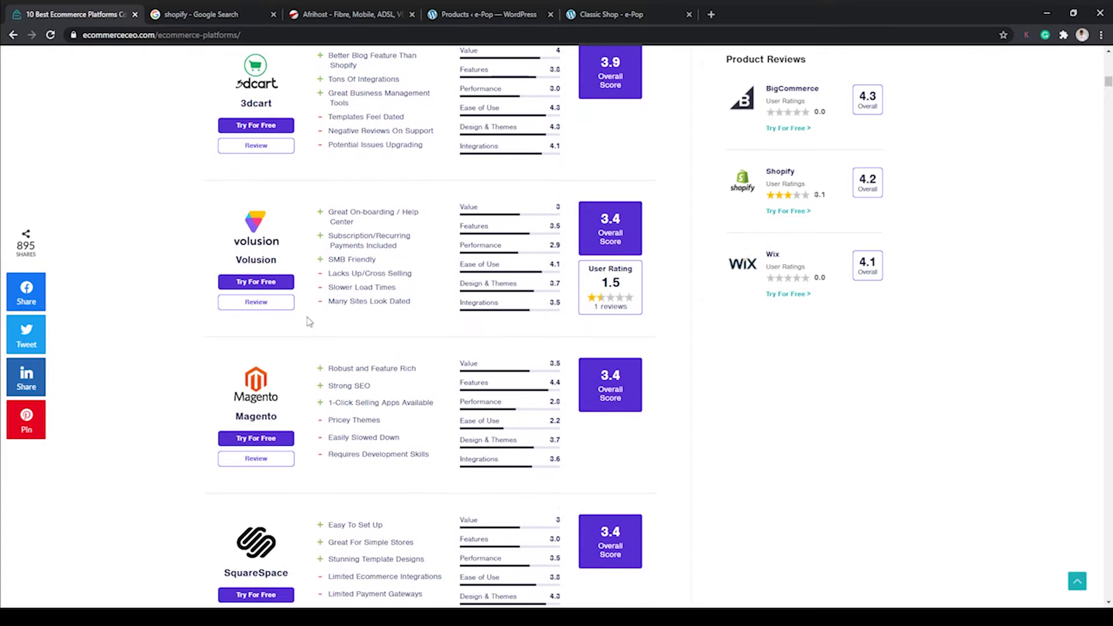
scroll(309, 321, down, 7)
scroll(327, 339, up, 4)
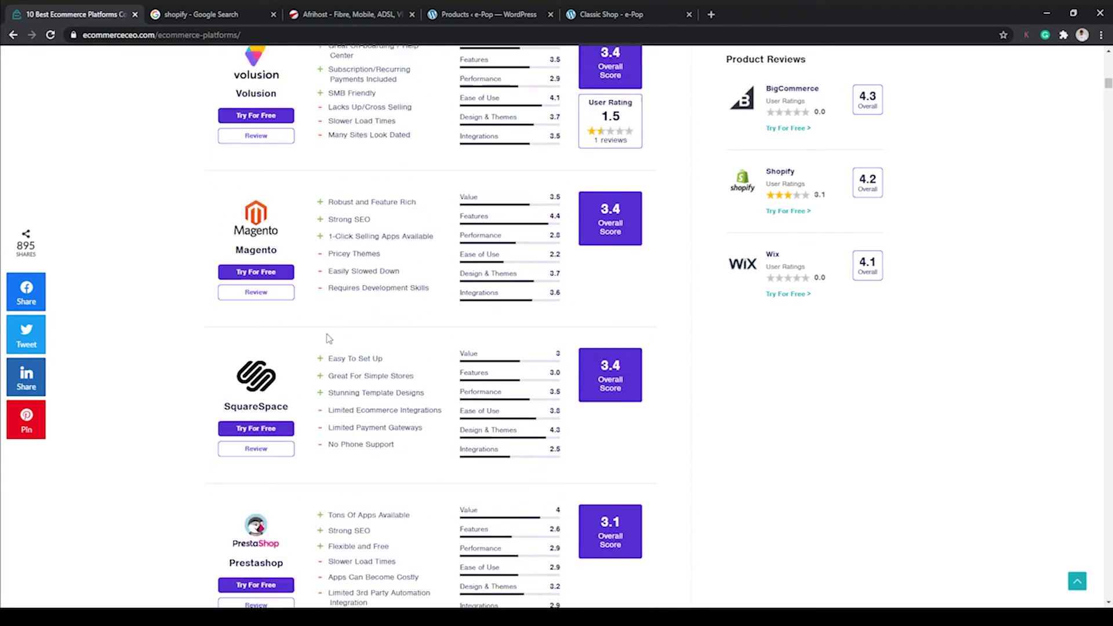
scroll(327, 339, up, 17)
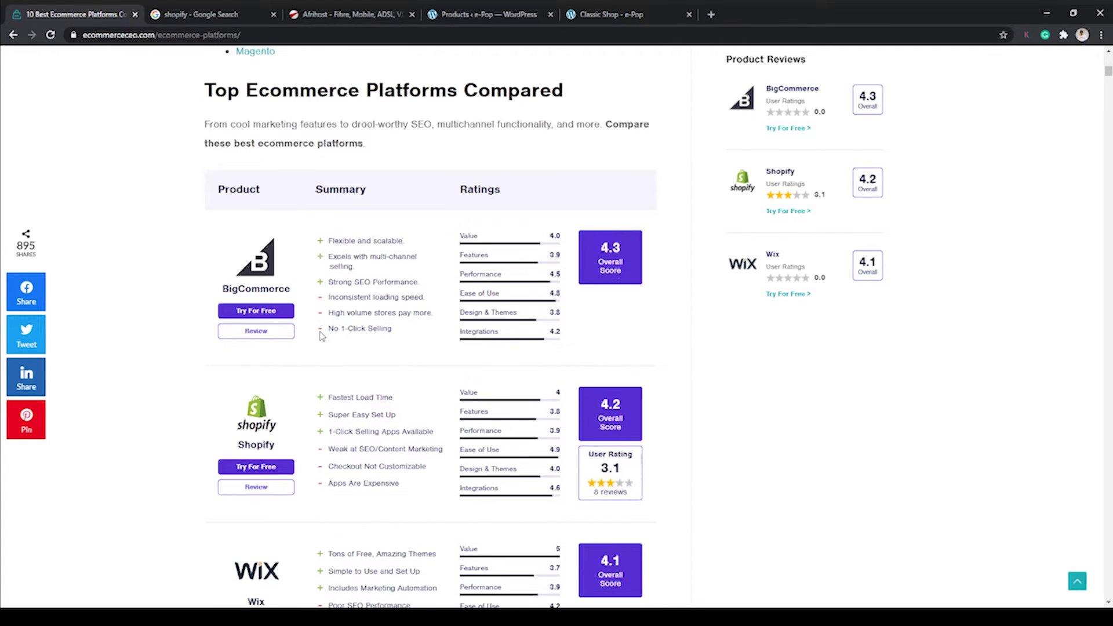
scroll(323, 336, up, 5)
click(206, 15)
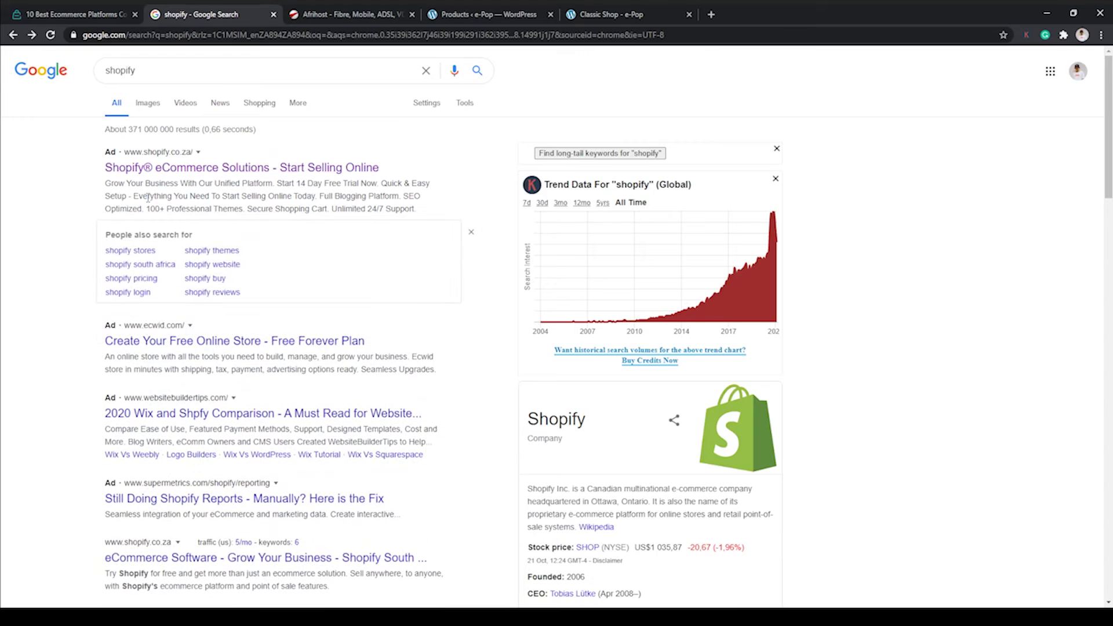
- Open Shopify's free-trial signup page from the ad, then return to the e-Pop Products list
click(186, 168)
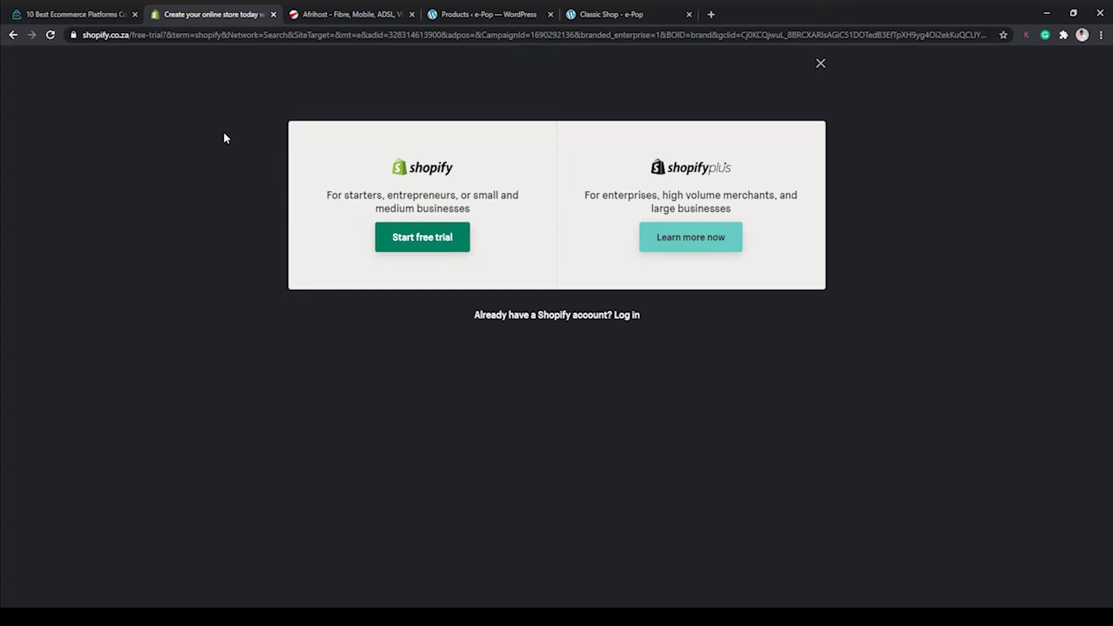
click(452, 15)
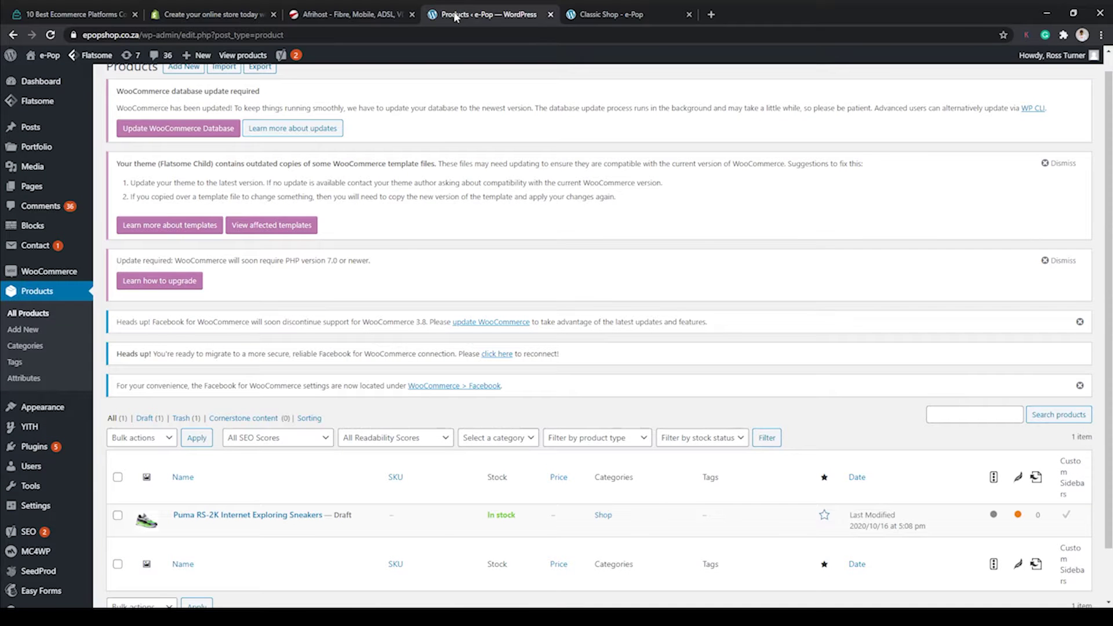
click(240, 18)
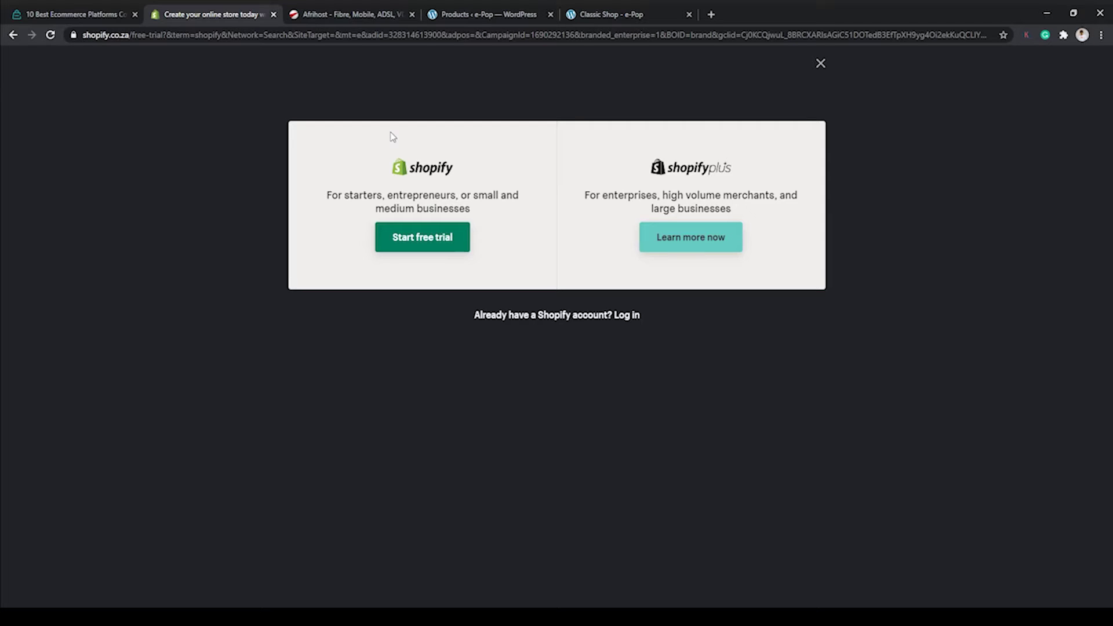
click(461, 18)
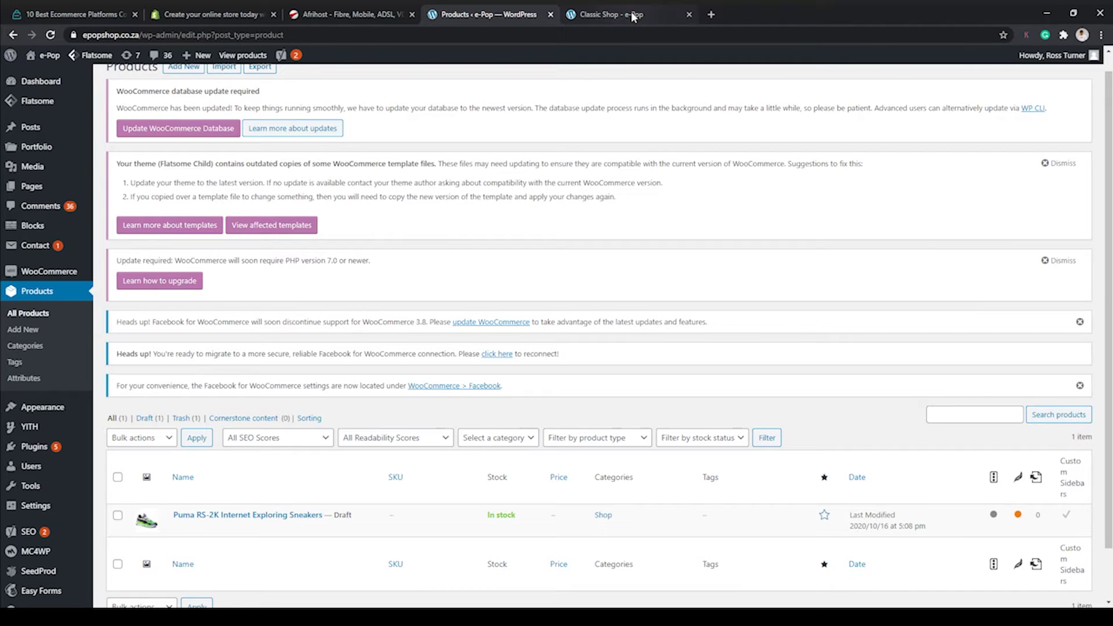
- Load the mrturner.co.za home page in a new tab and scroll through it
click(711, 14)
text(mrtu)
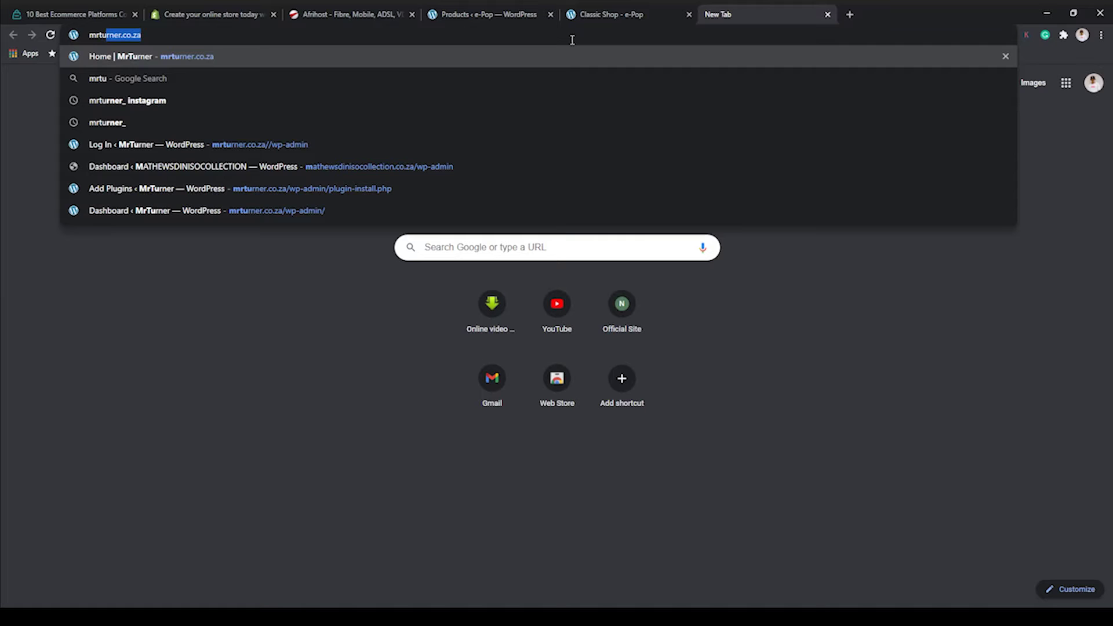
text(rner)
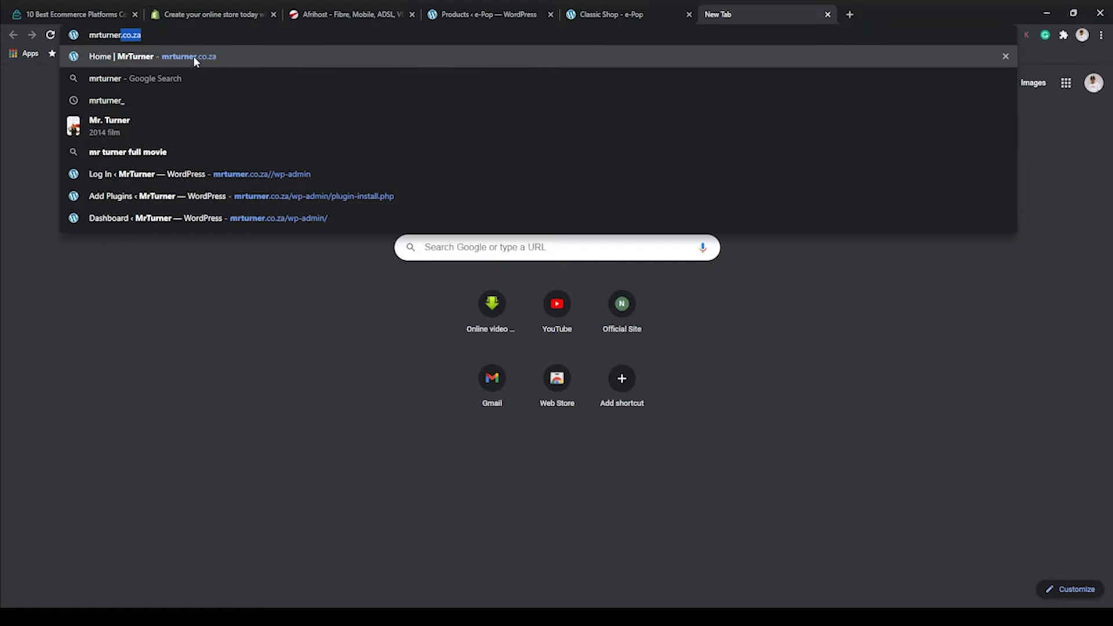
click(193, 56)
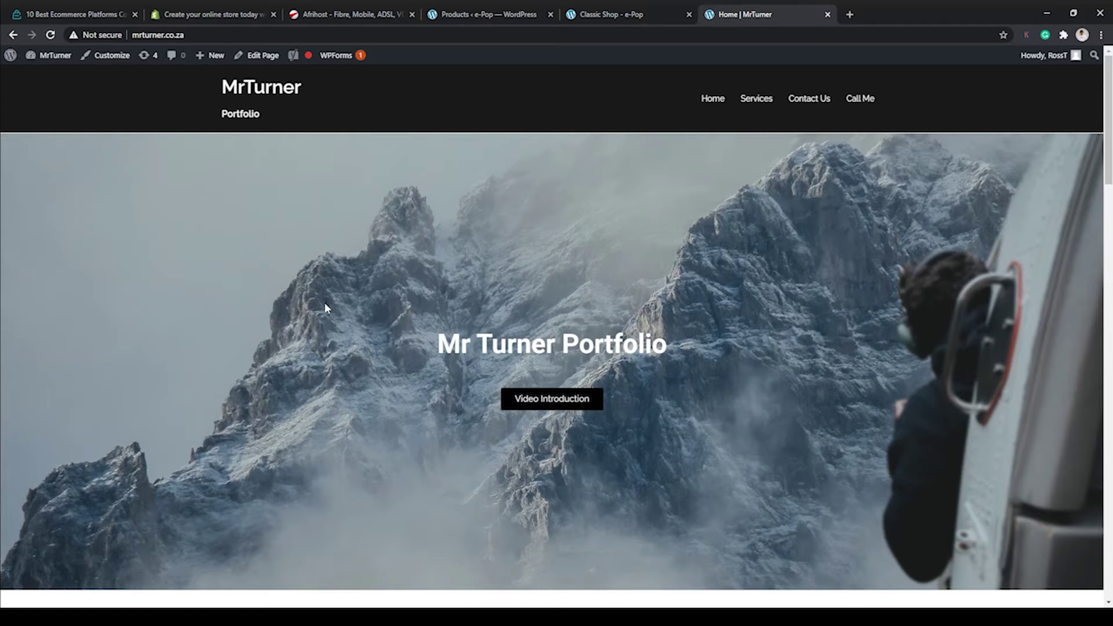
scroll(325, 308, down, 10)
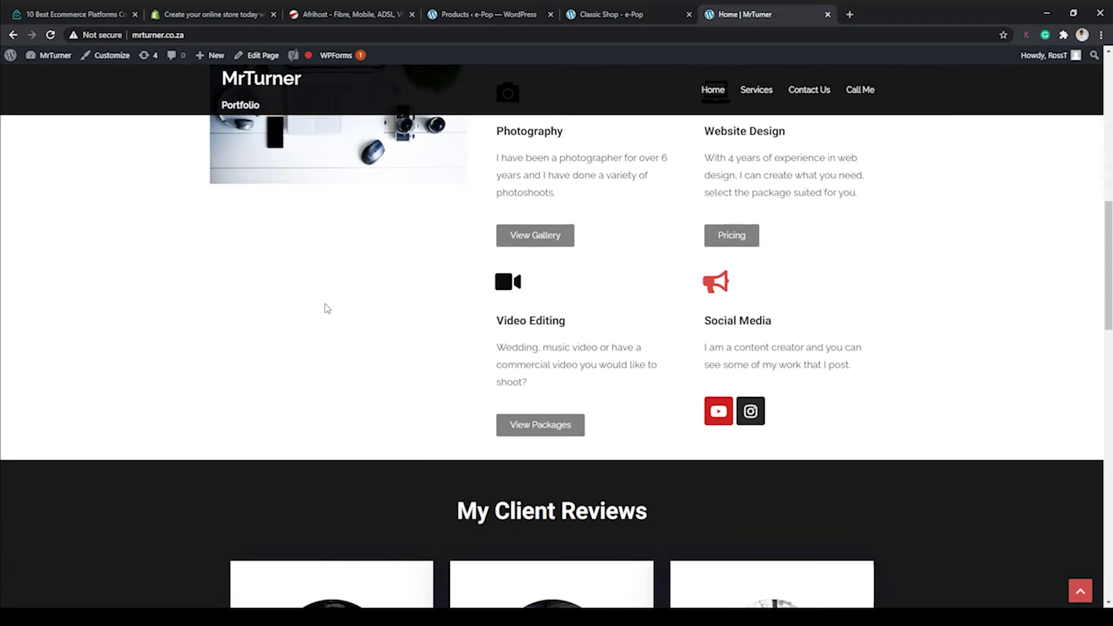
scroll(325, 308, down, 6)
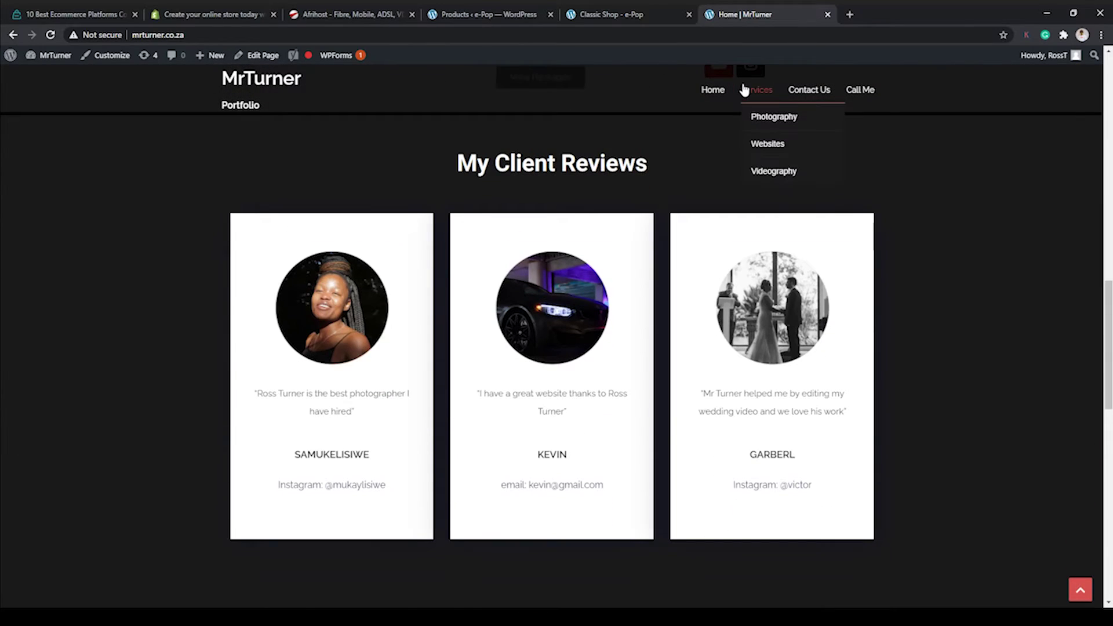
- Browse the MrTurner Services page, then close that tab
click(745, 91)
scroll(558, 305, down, 3)
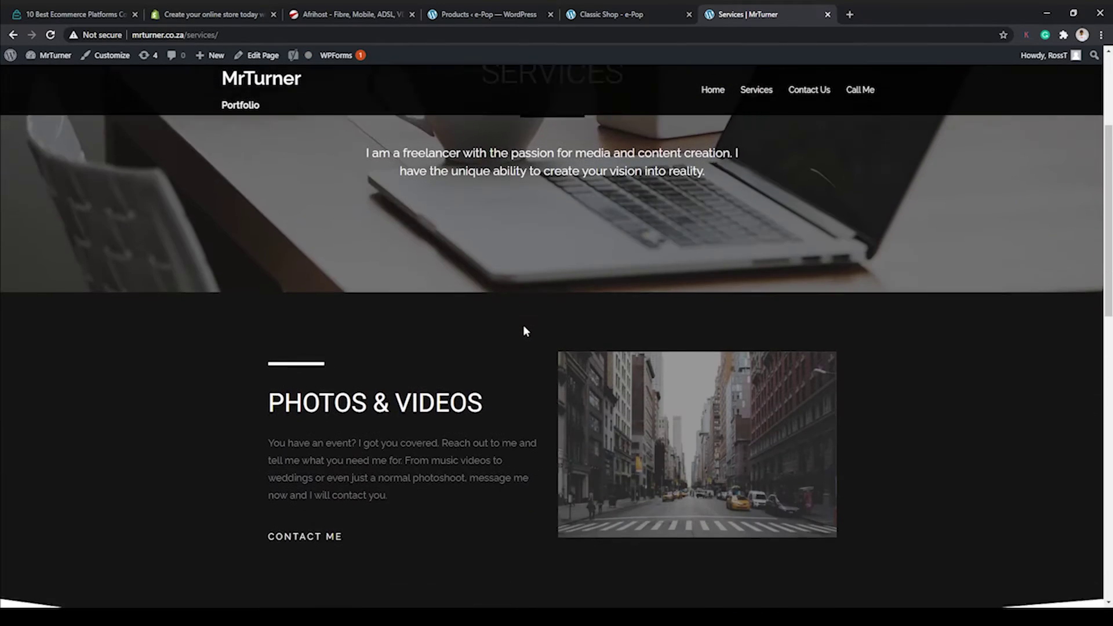
scroll(525, 330, down, 12)
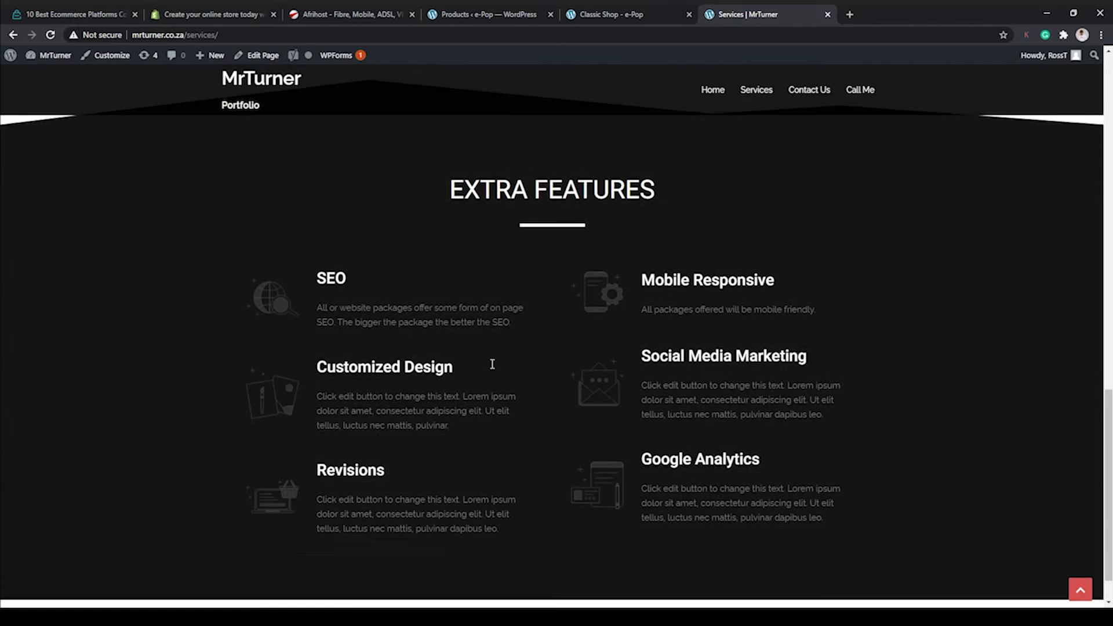
scroll(496, 360, up, 6)
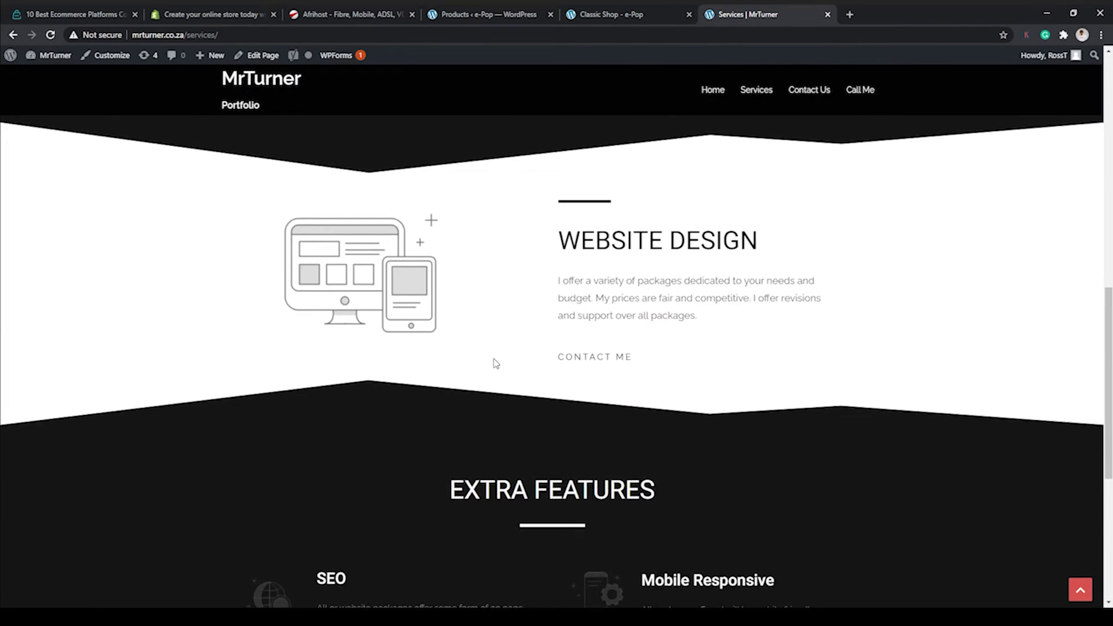
scroll(493, 362, up, 10)
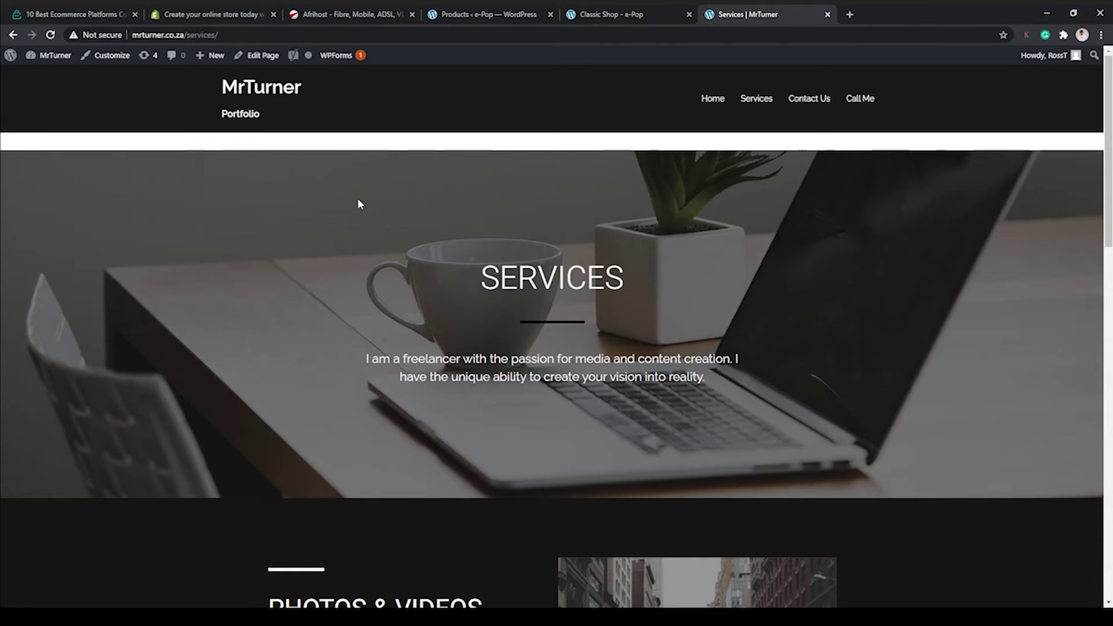
scroll(289, 203, down, 8)
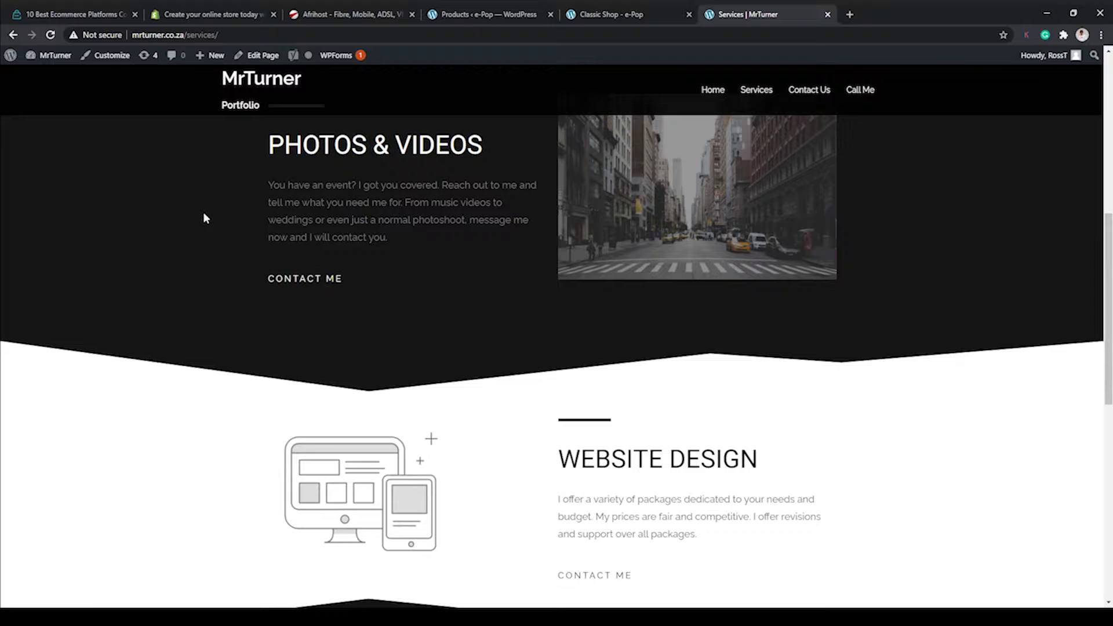
key(ctrl+w)
click(439, 13)
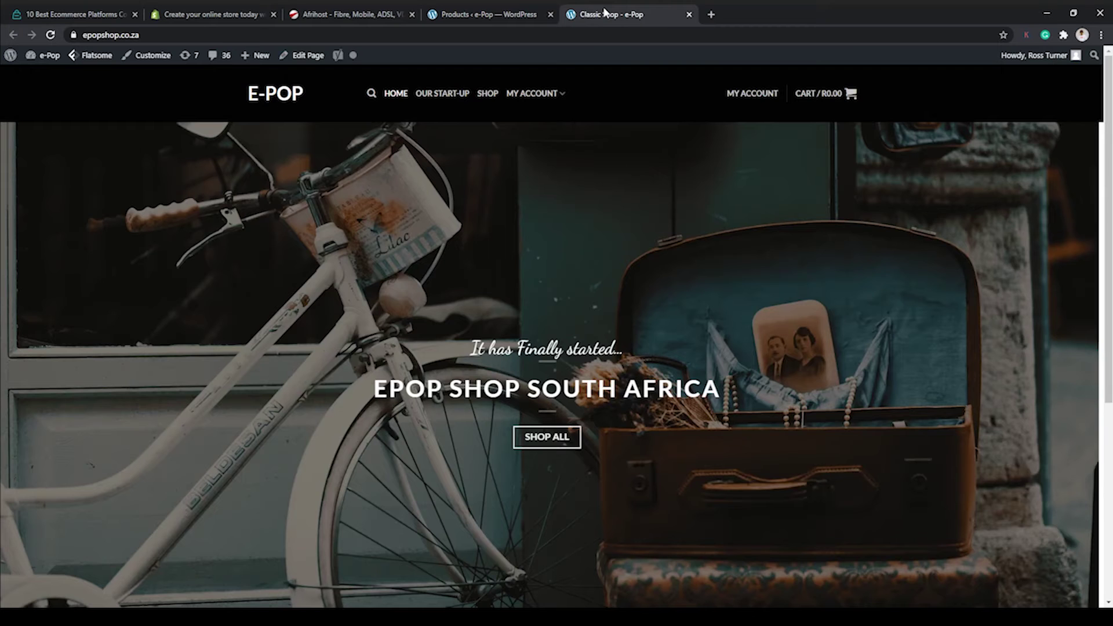
- Scroll through the e-Pop Classic Shop storefront home page
click(606, 14)
scroll(268, 258, down, 1)
scroll(268, 258, down, 3)
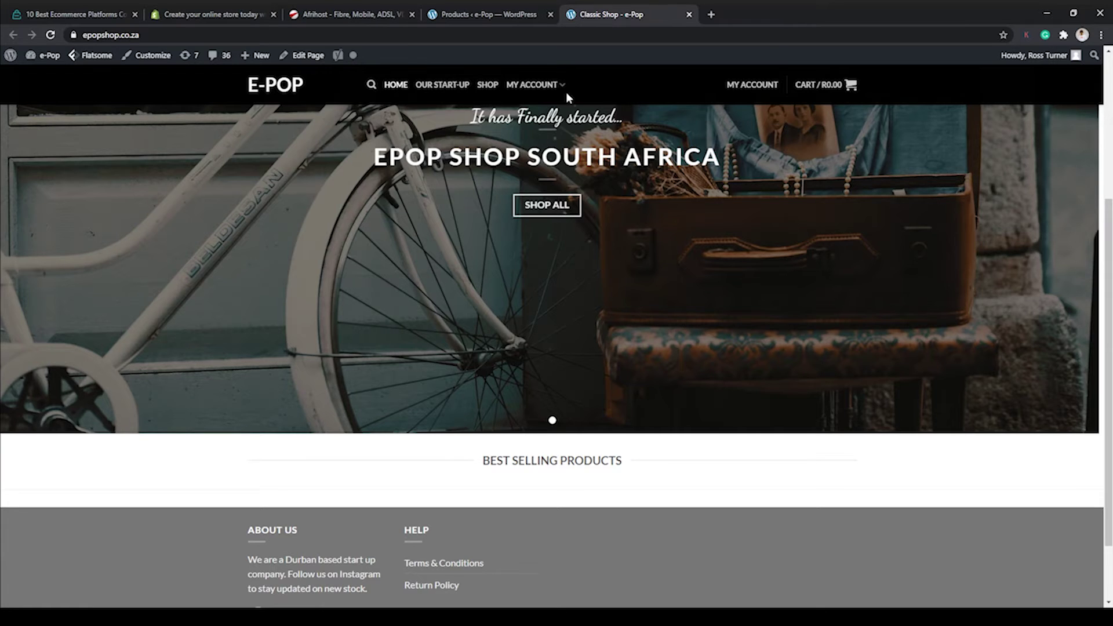
scroll(571, 336, up, 4)
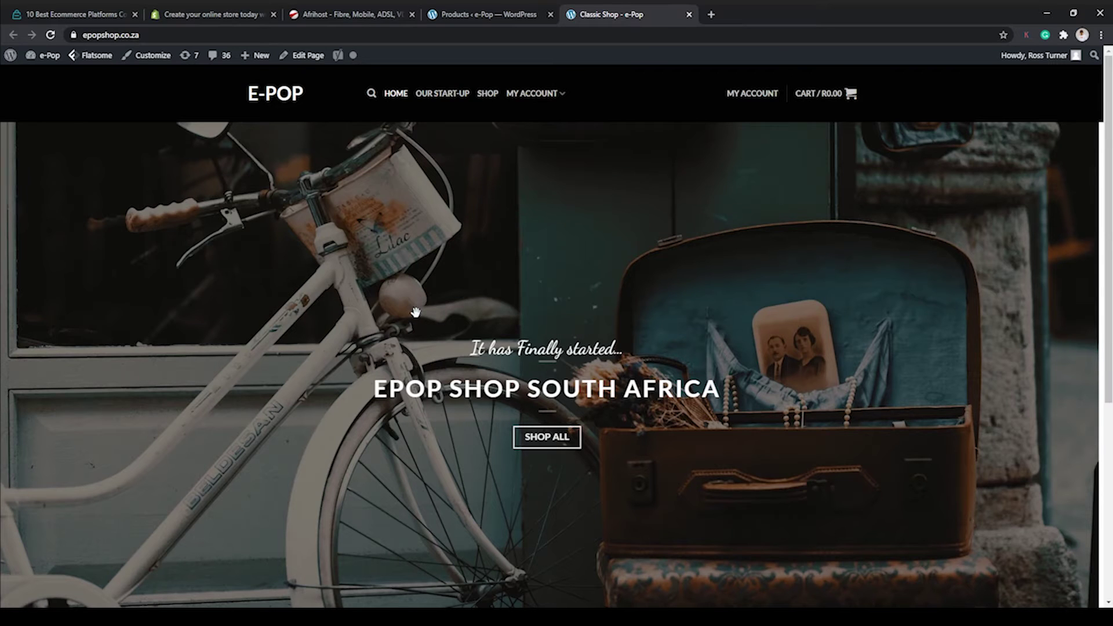
scroll(413, 326, down, 3)
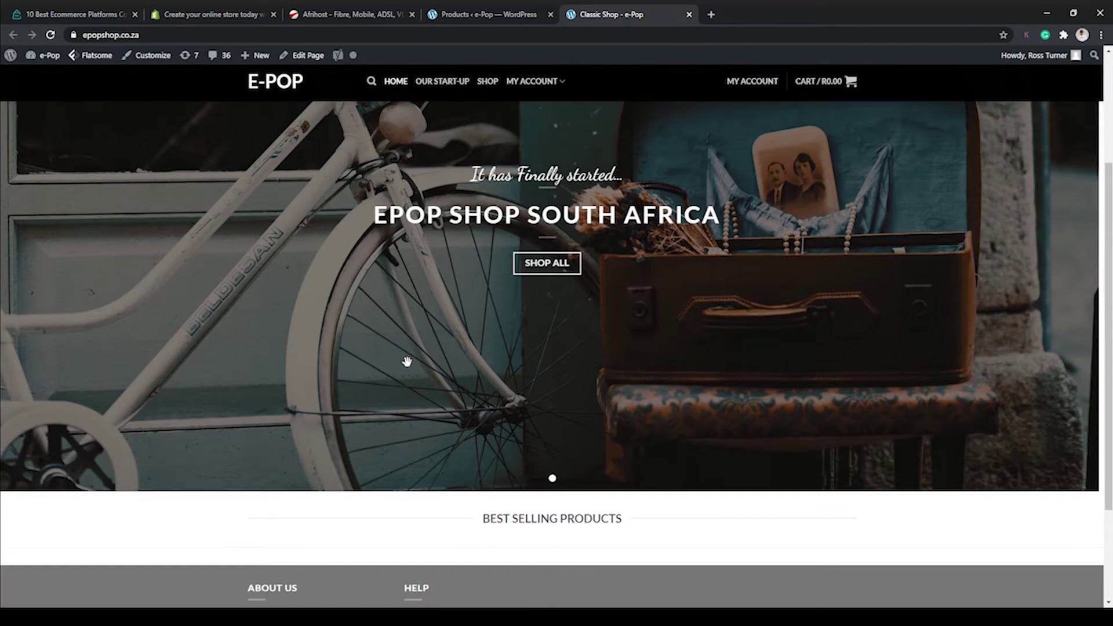
scroll(407, 362, down, 2)
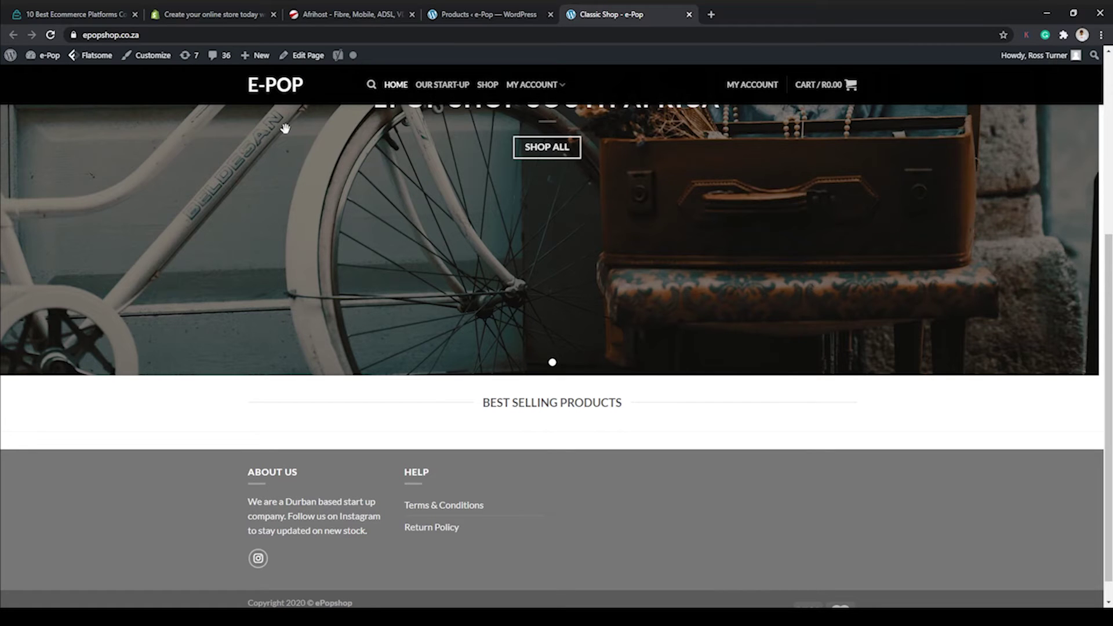
scroll(285, 128, up, 5)
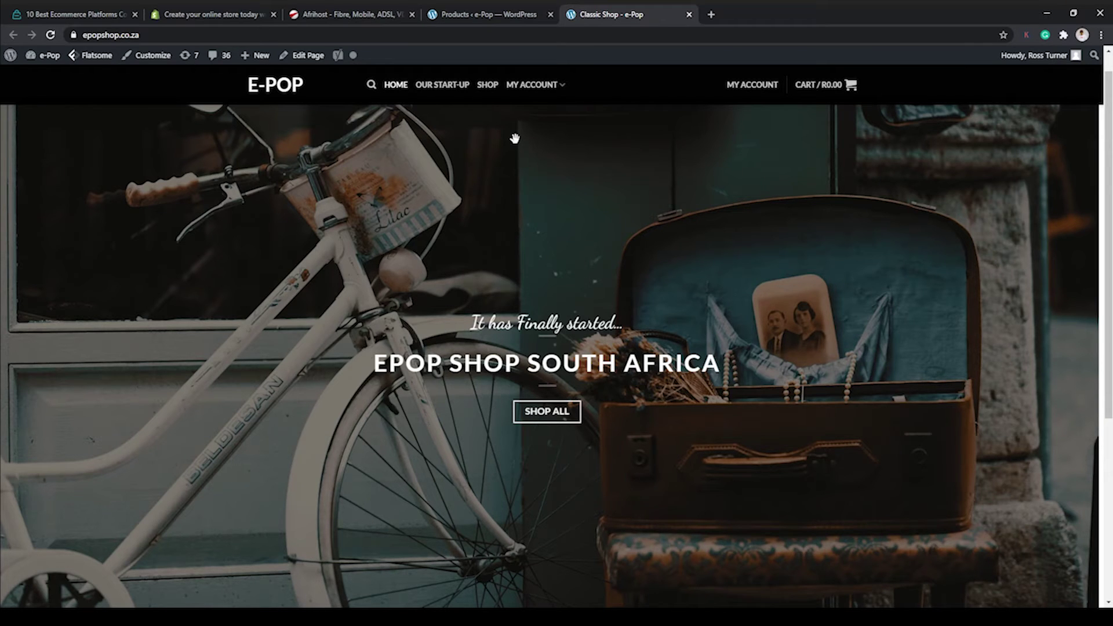
- Glance at the Products admin list and storefront, then bring up the Afrihost homepage
click(490, 15)
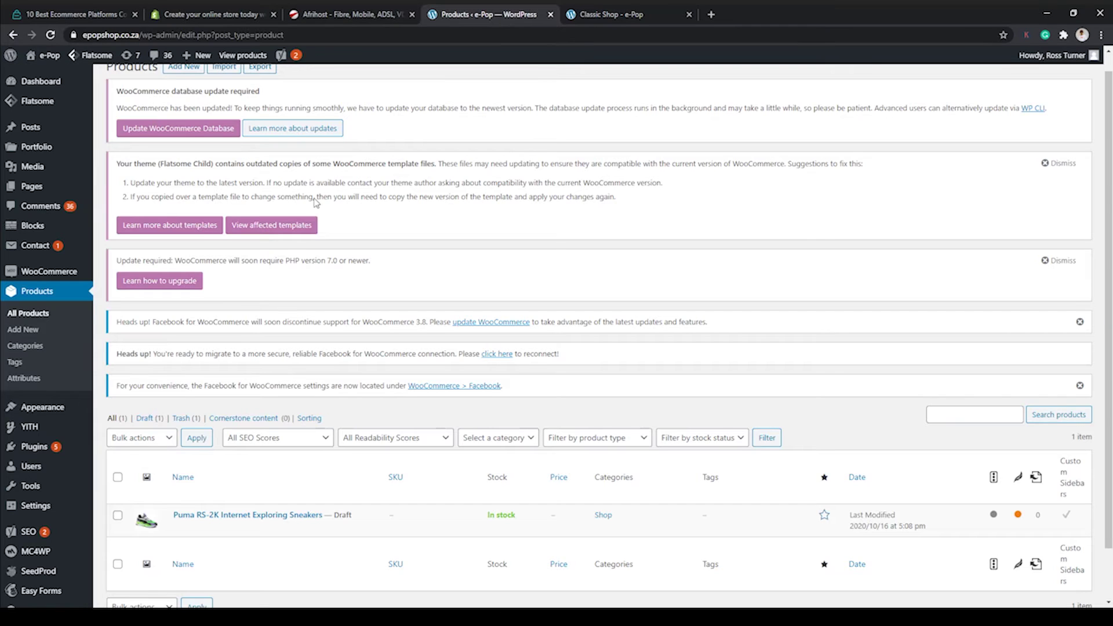
click(609, 14)
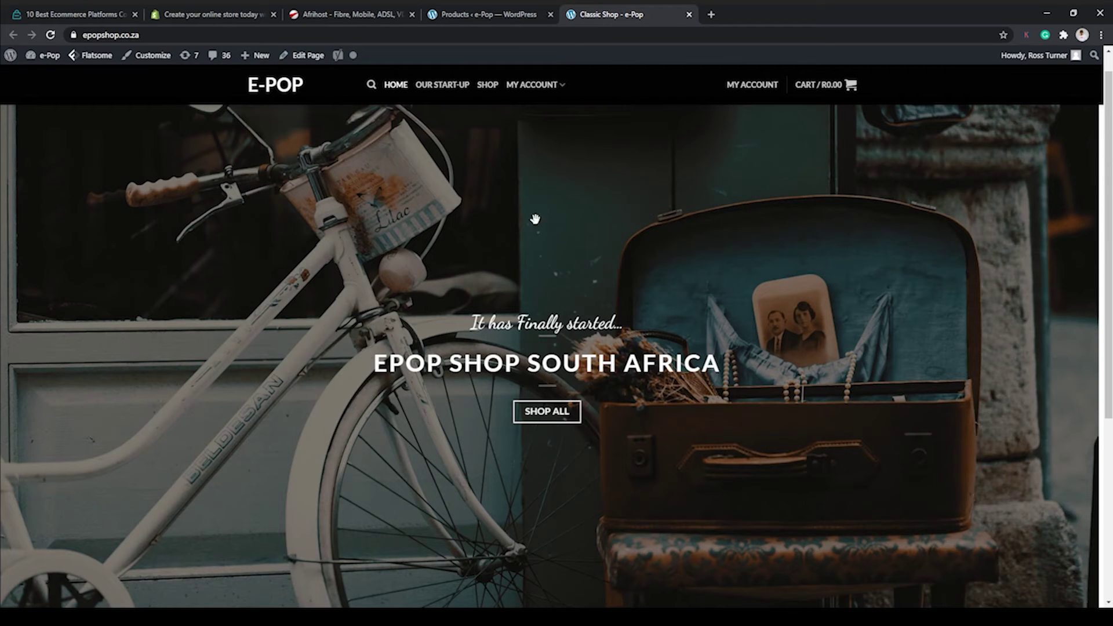
click(353, 14)
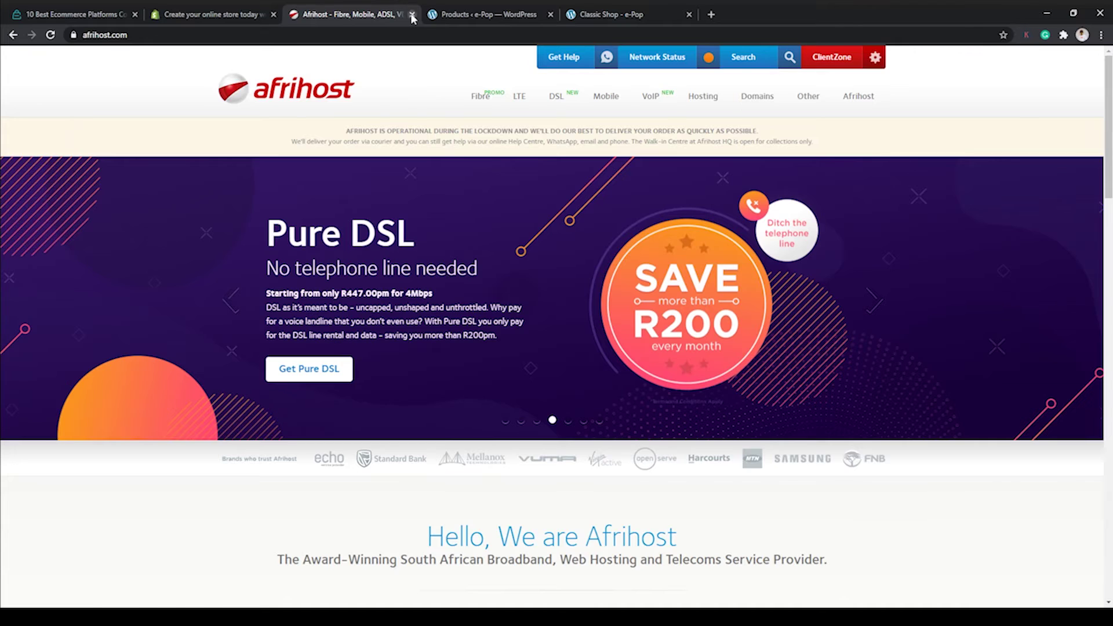
- Close the Afrihost, 'Create your online store' and '10 Best Ecommerce' tabs
click(412, 15)
click(273, 15)
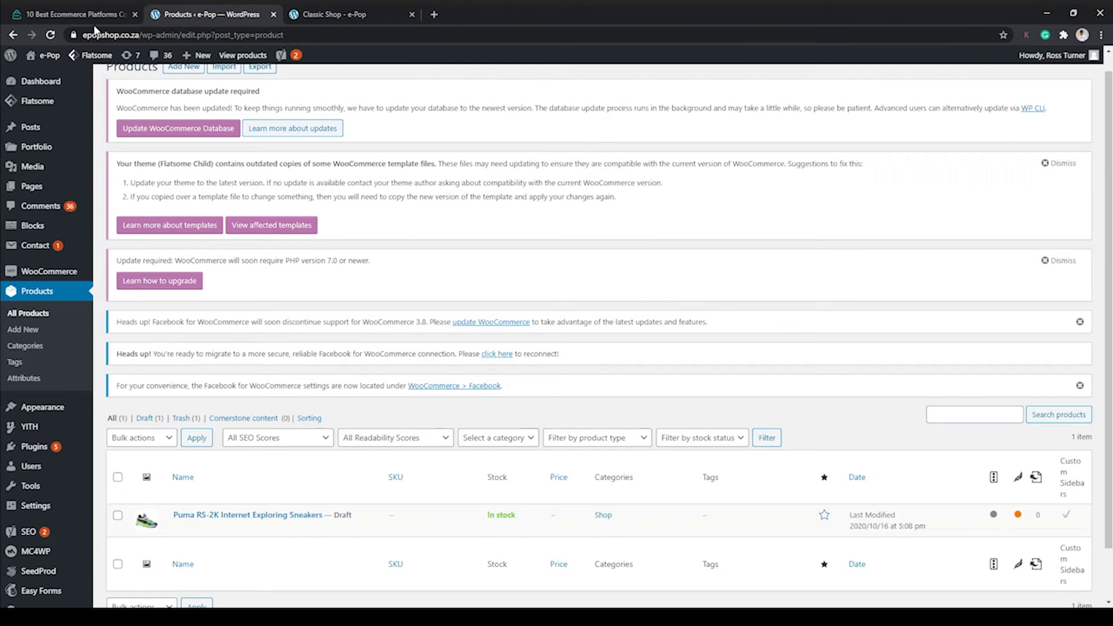
click(135, 14)
scroll(115, 150, up, 1)
mouse_move(26, 61)
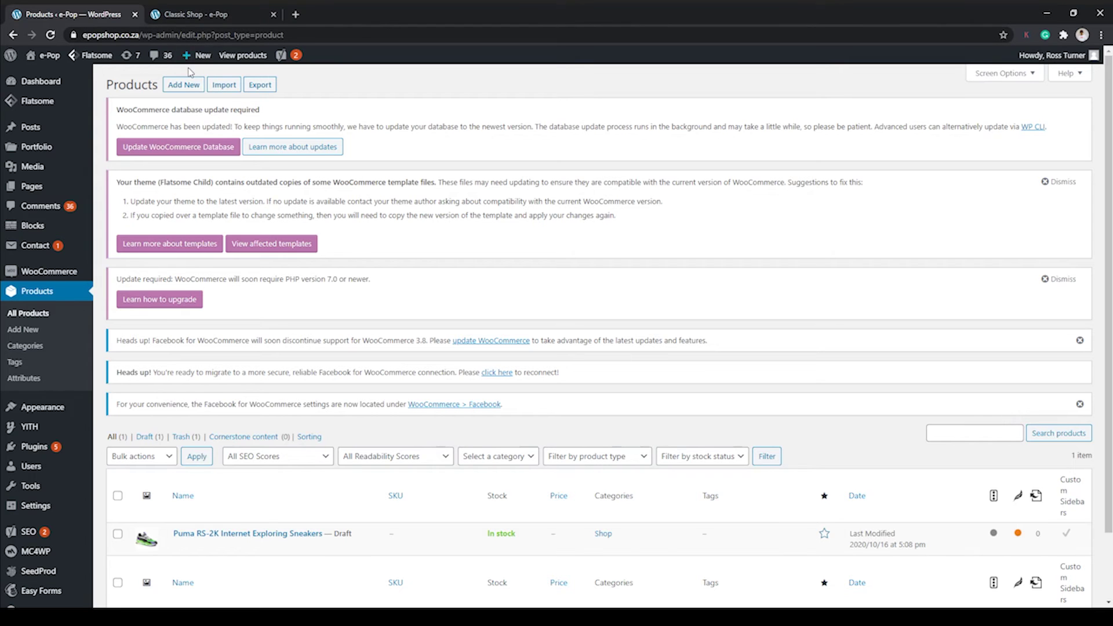
mouse_move(55, 281)
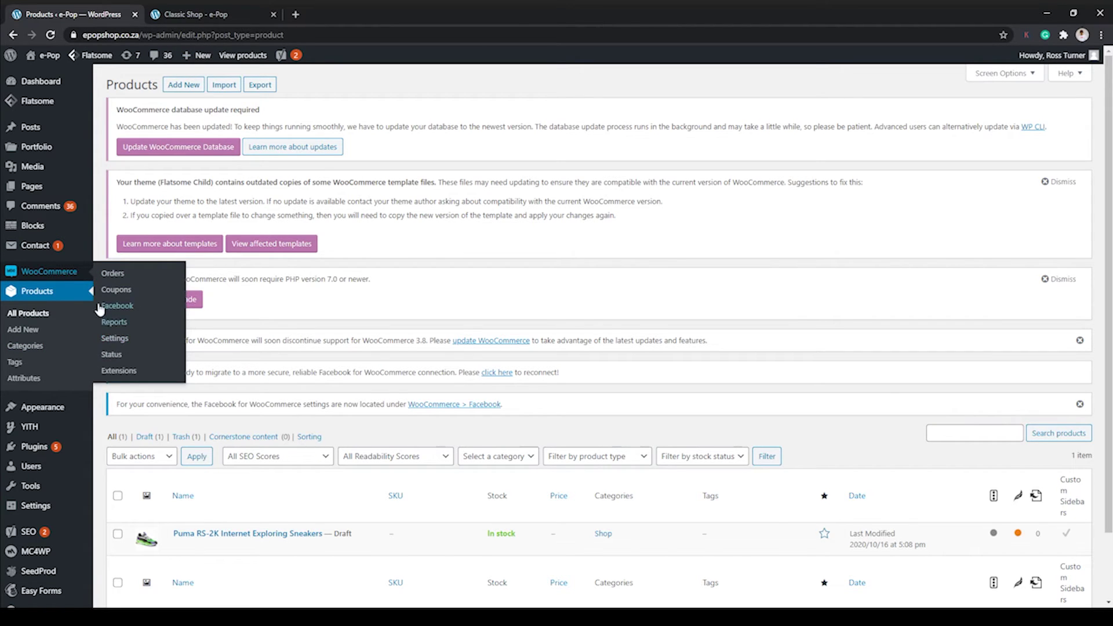
- Search the plugin directory for 'woo' under Plugins > Add New
mouse_move(33, 455)
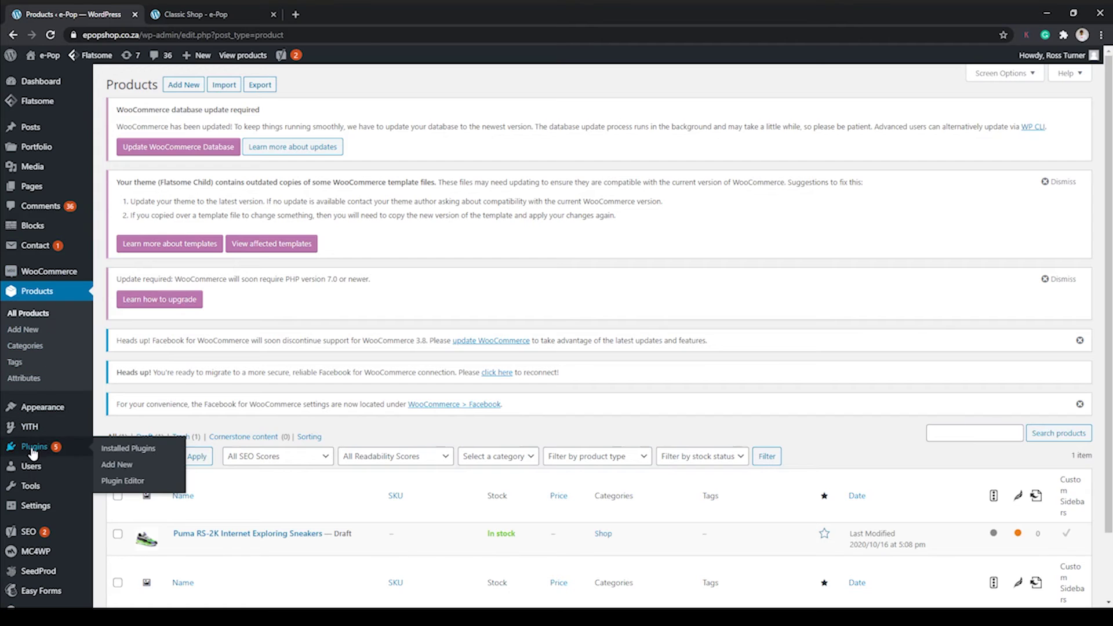
click(117, 465)
click(983, 211)
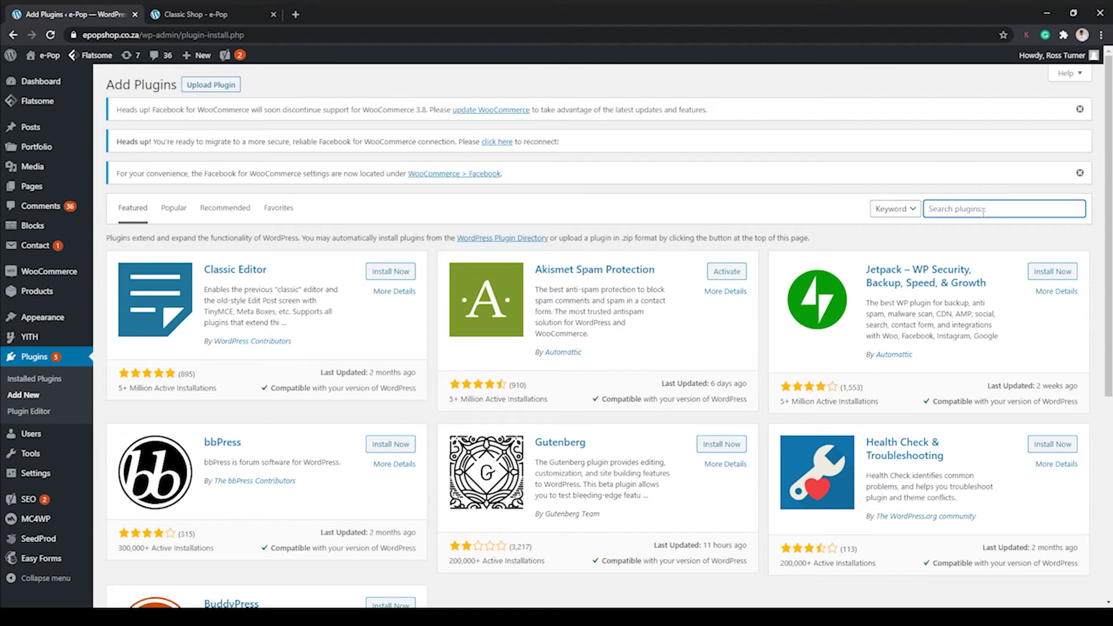
text(woo)
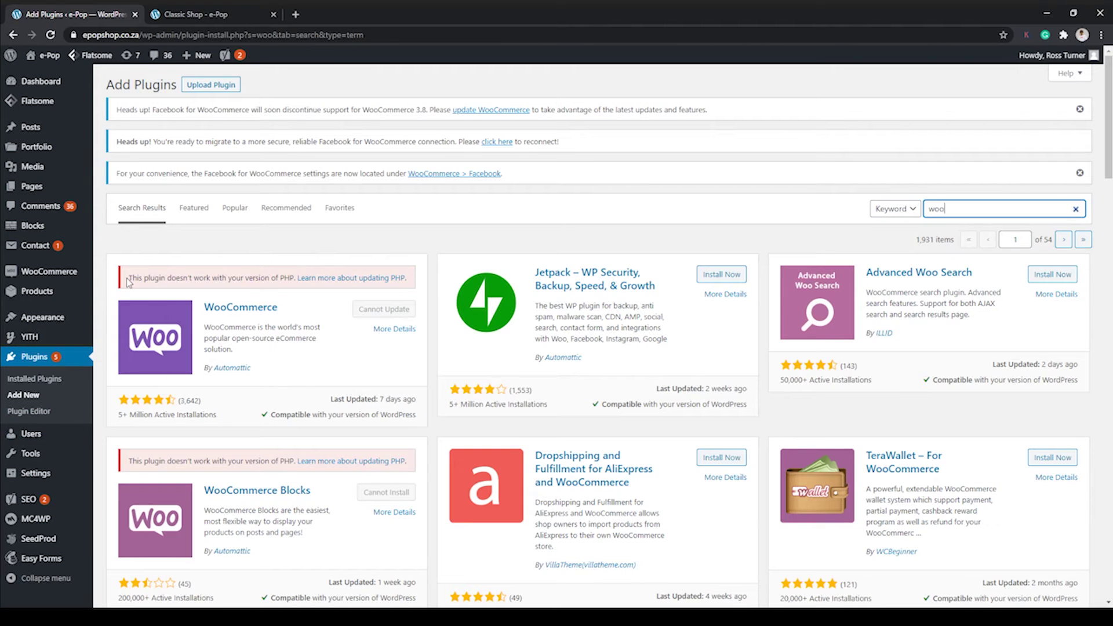
- Highlight WooCommerce's PHP incompatibility warning, then start a new product
drag(130, 277, 296, 281)
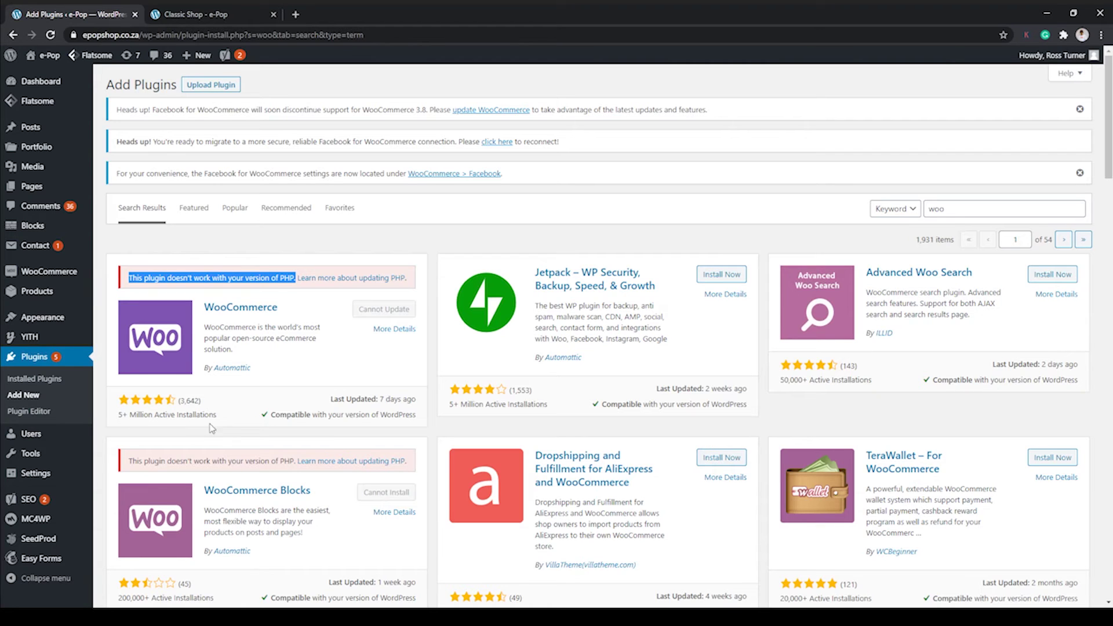
click(219, 295)
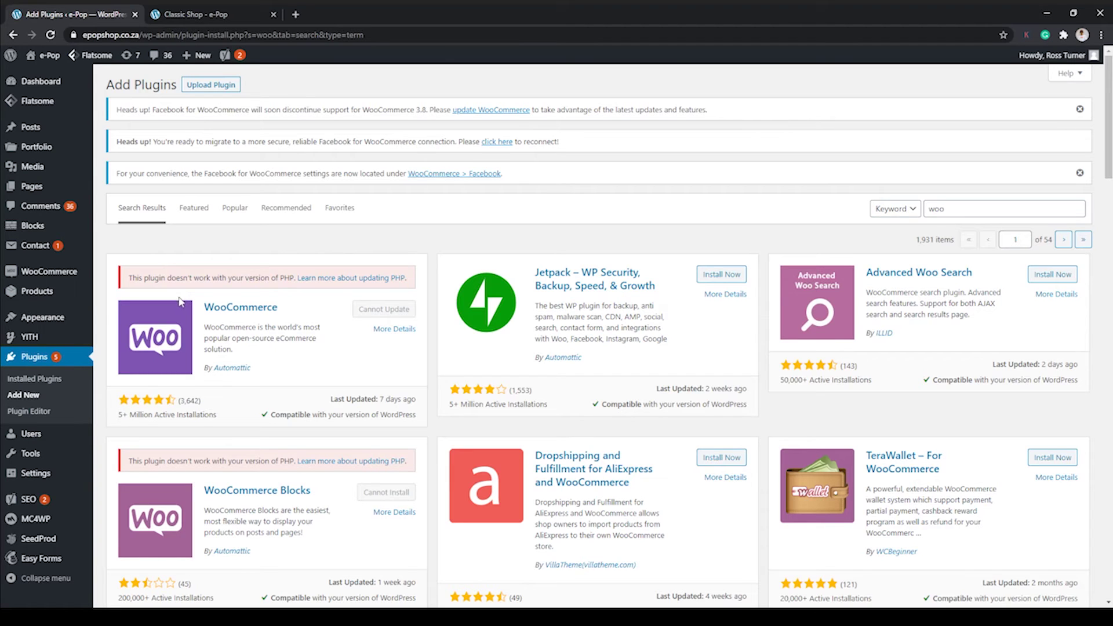
mouse_move(36, 299)
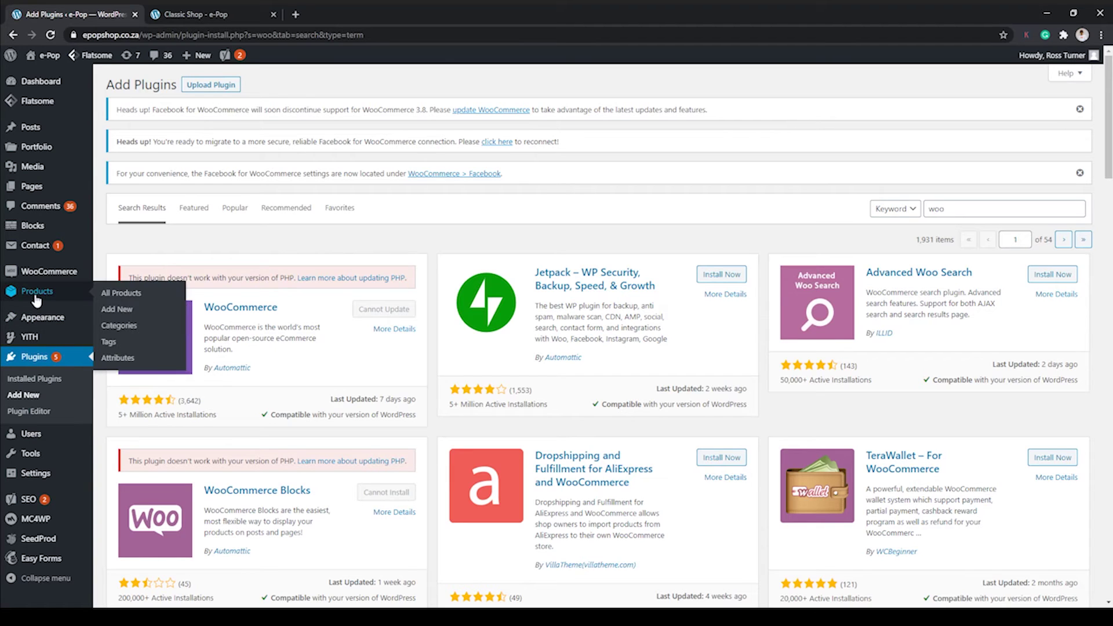
click(110, 309)
- Enter 'MrTurner selling Money' as the product name
scroll(306, 326, down, 2)
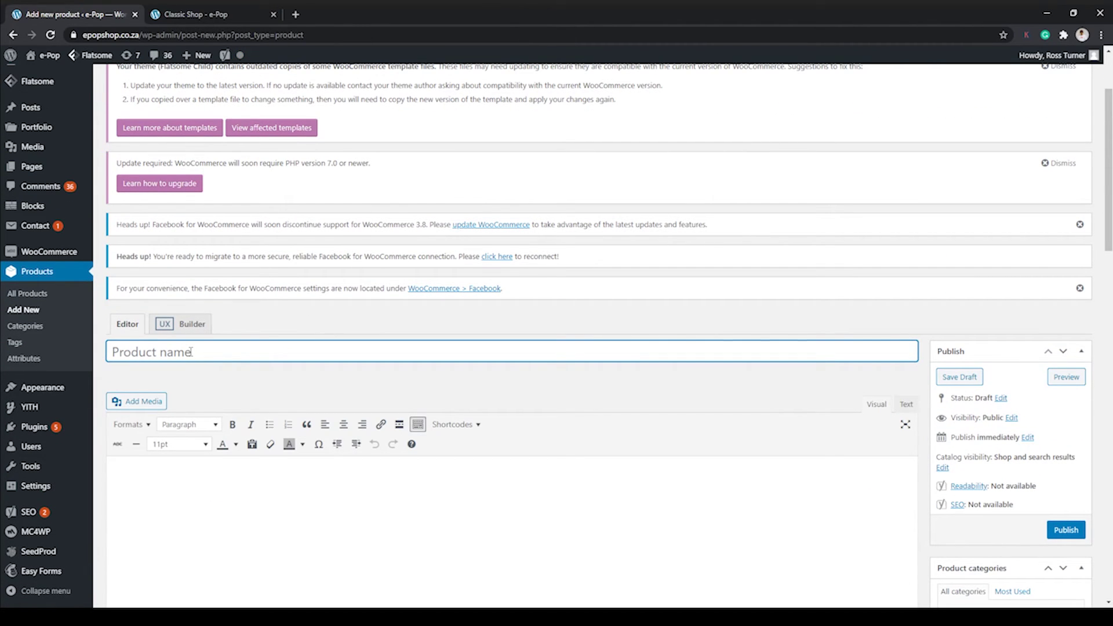
text(MrTurner selling Money)
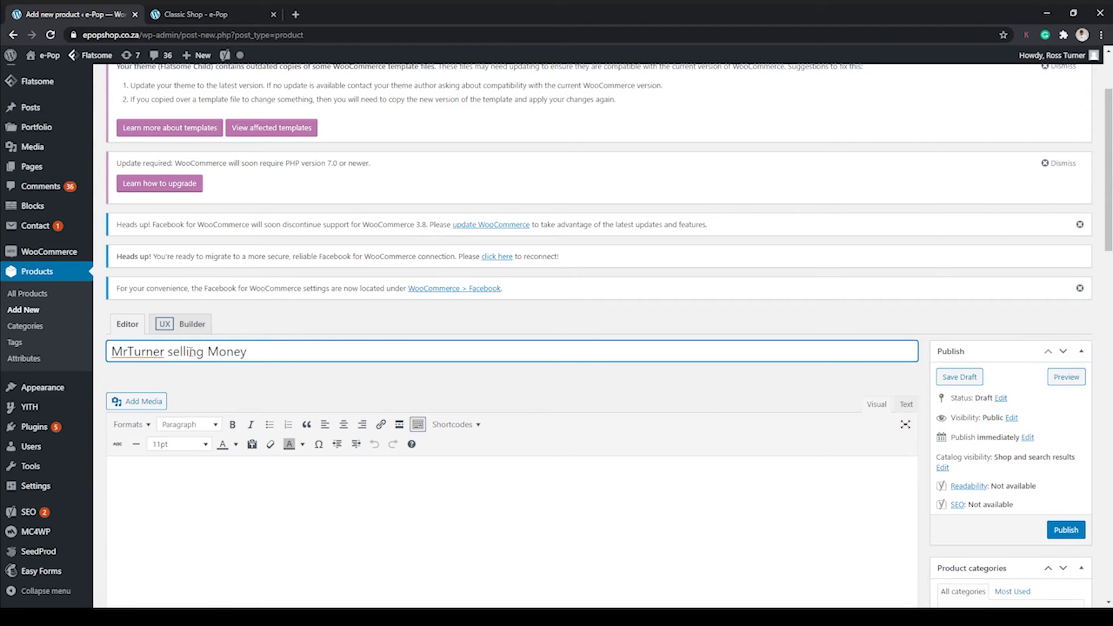
scroll(280, 394, down, 4)
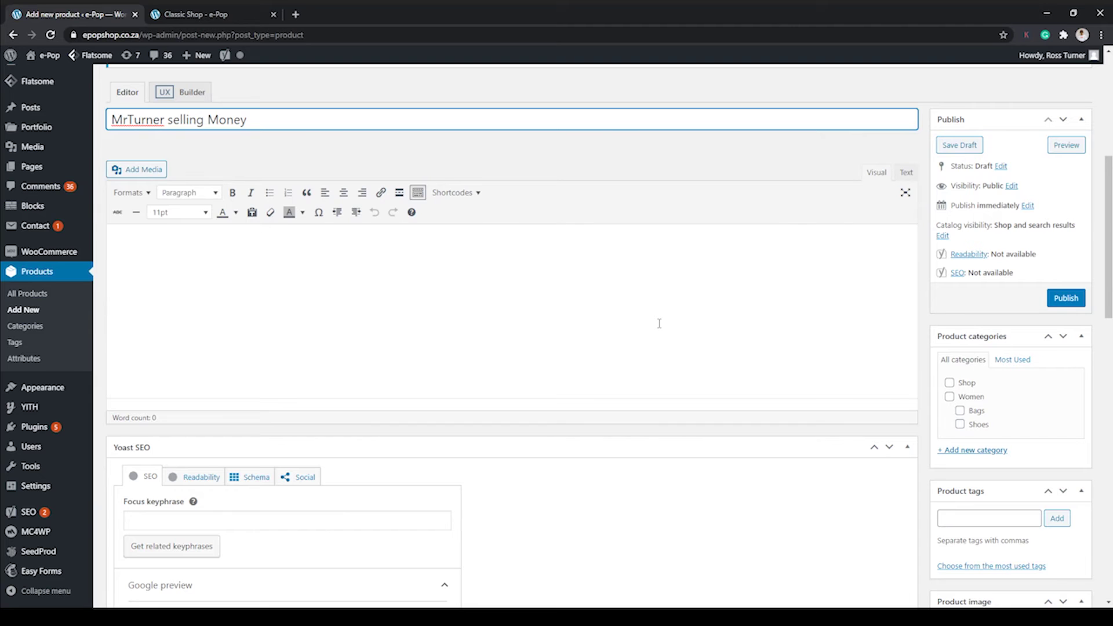
scroll(865, 316, down, 4)
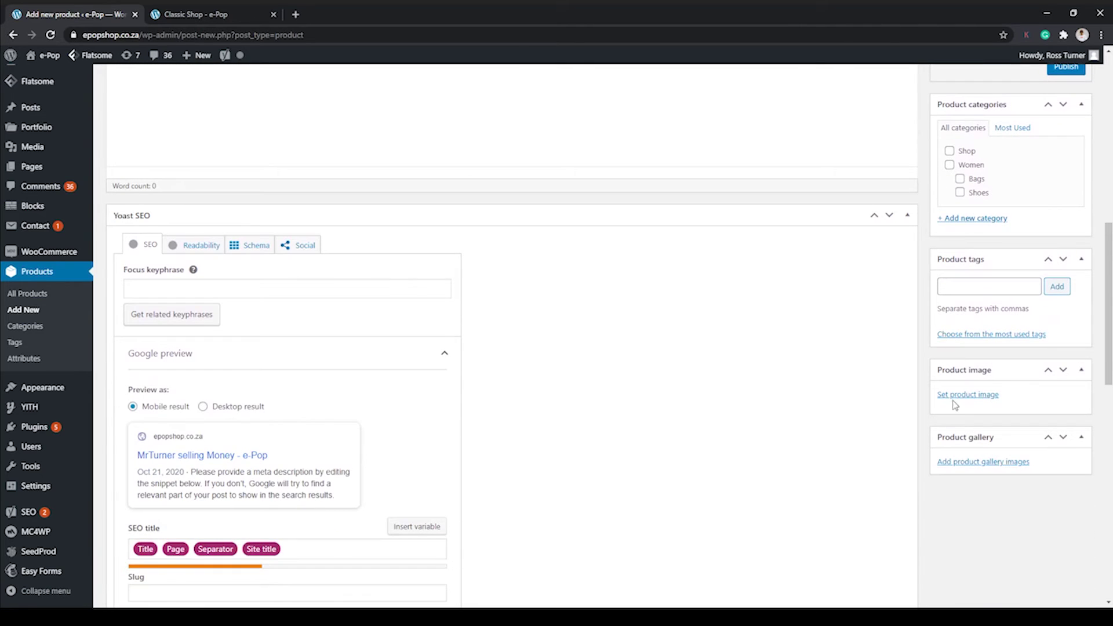
- Assign the black handbag photo IMG_3090 from the Media Library as the product image
click(952, 395)
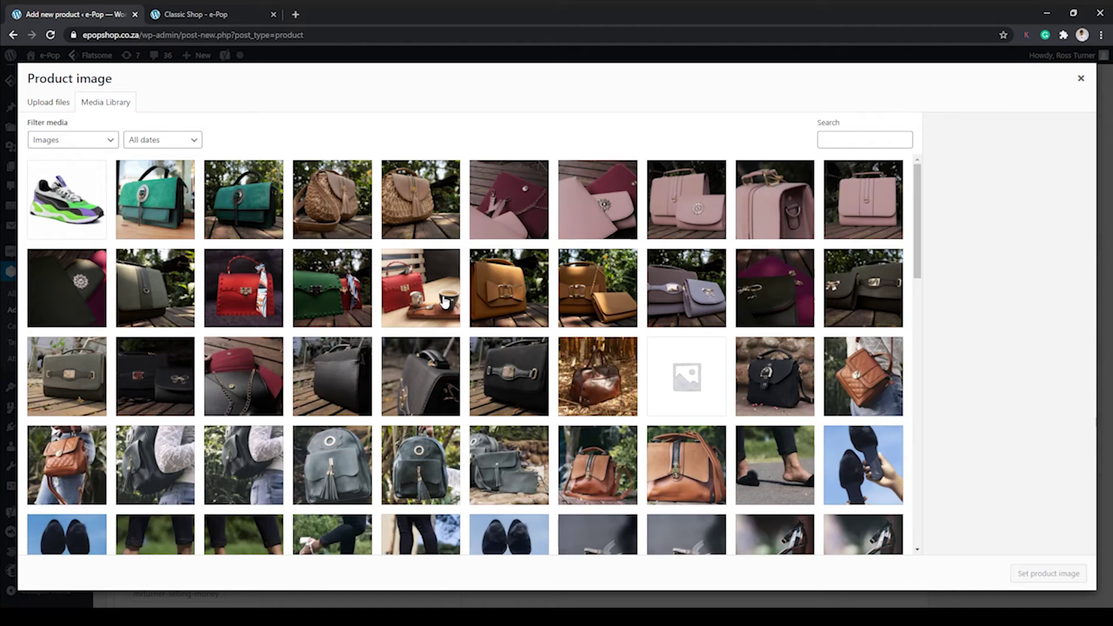
click(215, 364)
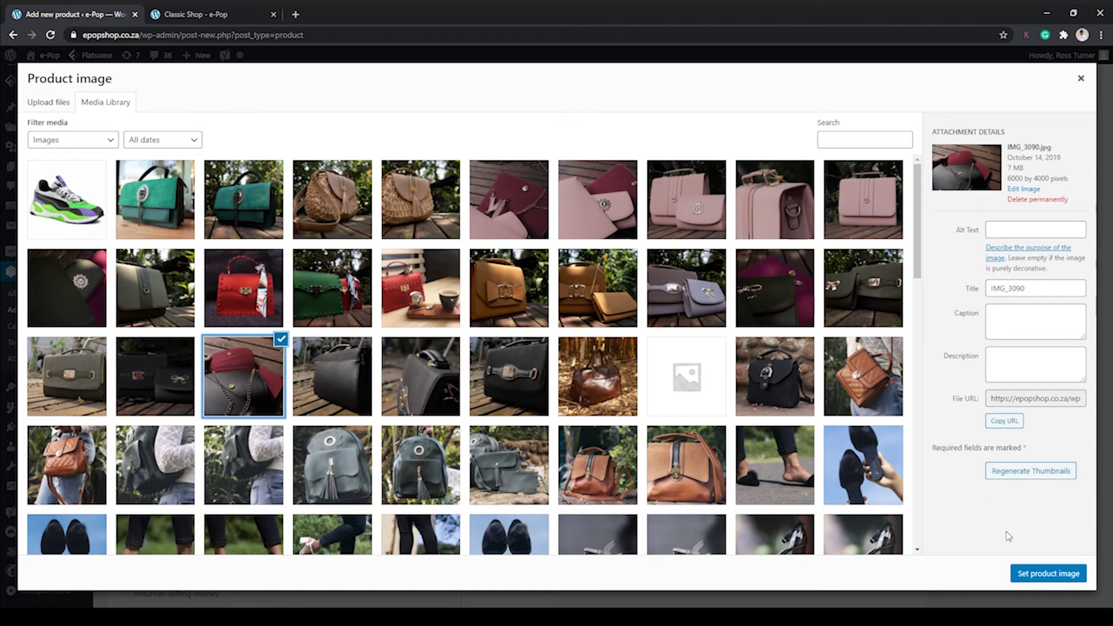
click(1023, 573)
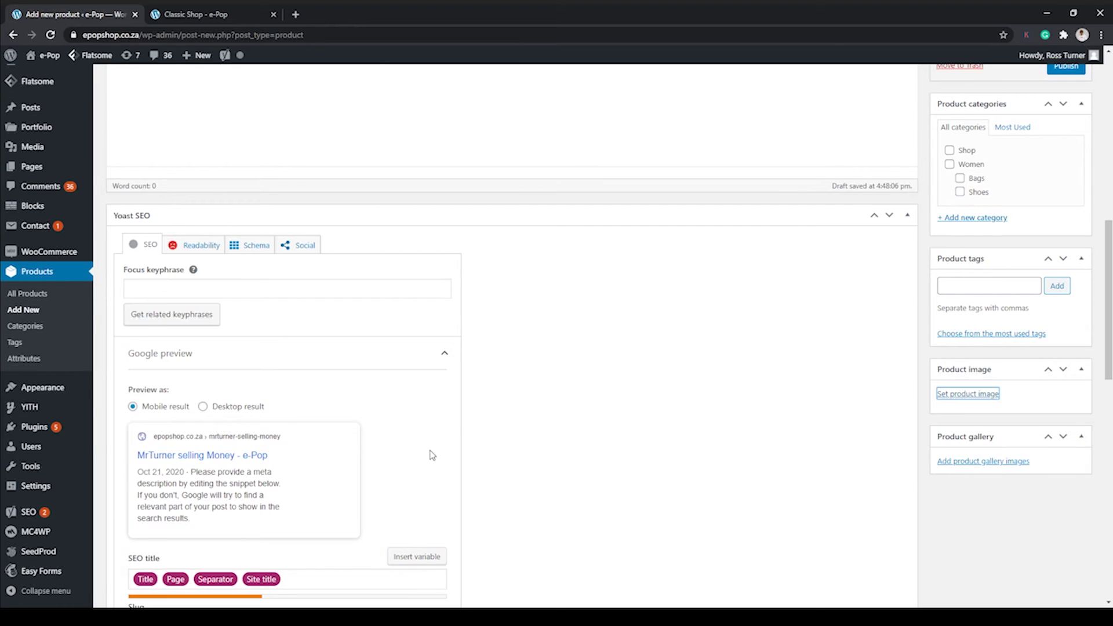
- Put the product in the Shop category with the short description 'Delivery 5-7 Days'
scroll(432, 455, up, 3)
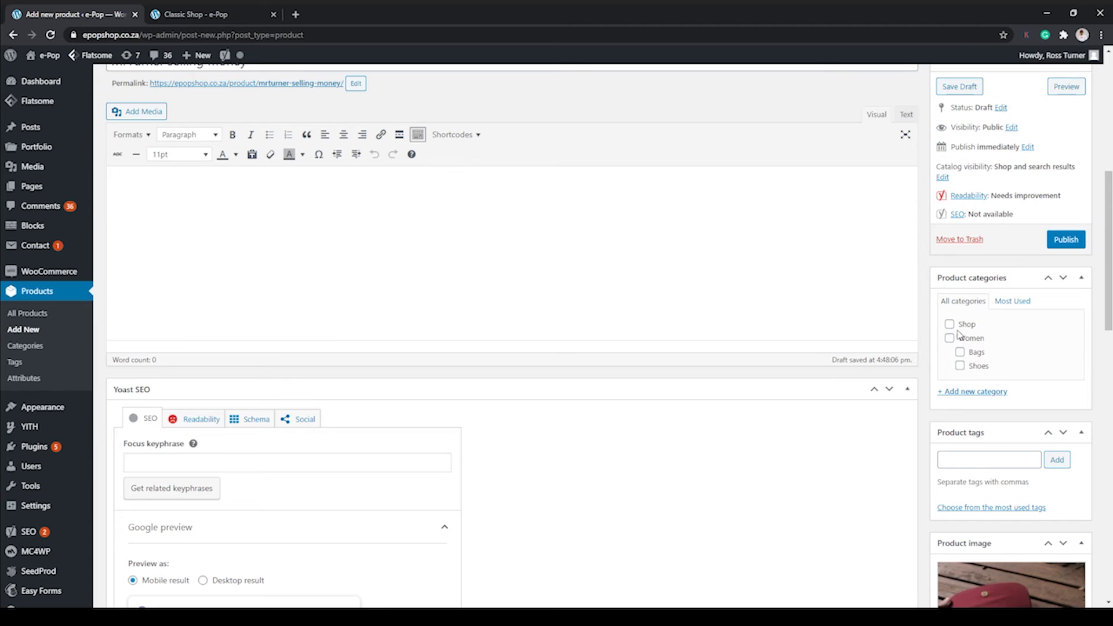
click(949, 324)
scroll(342, 323, down, 15)
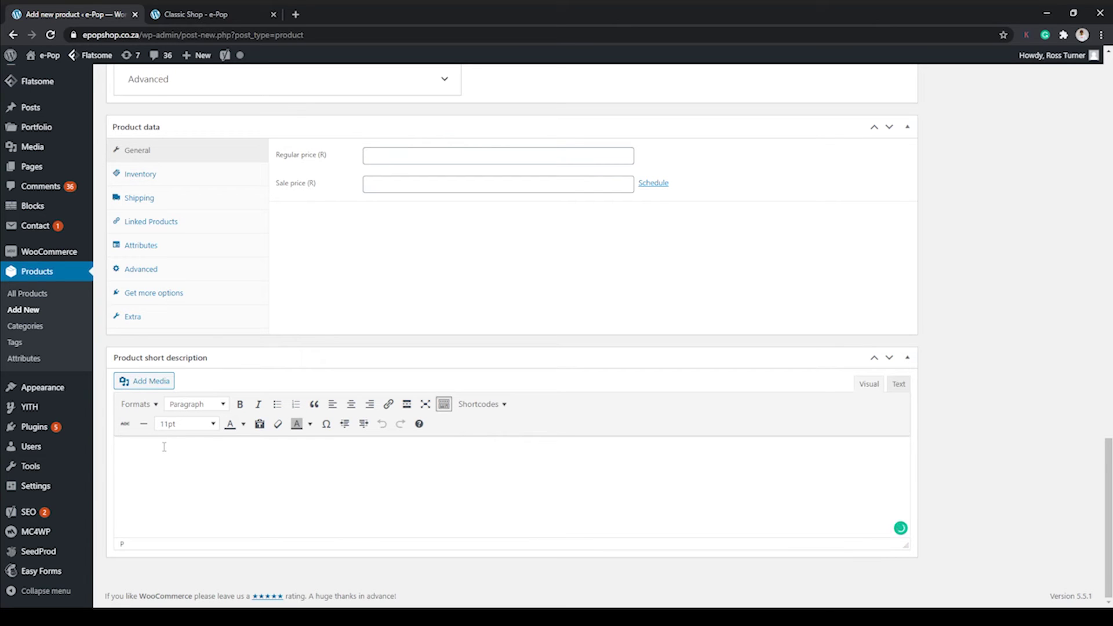
text(very 5-7 Days)
- Set the regular price to 1000000 and the sale price to 900000
click(406, 160)
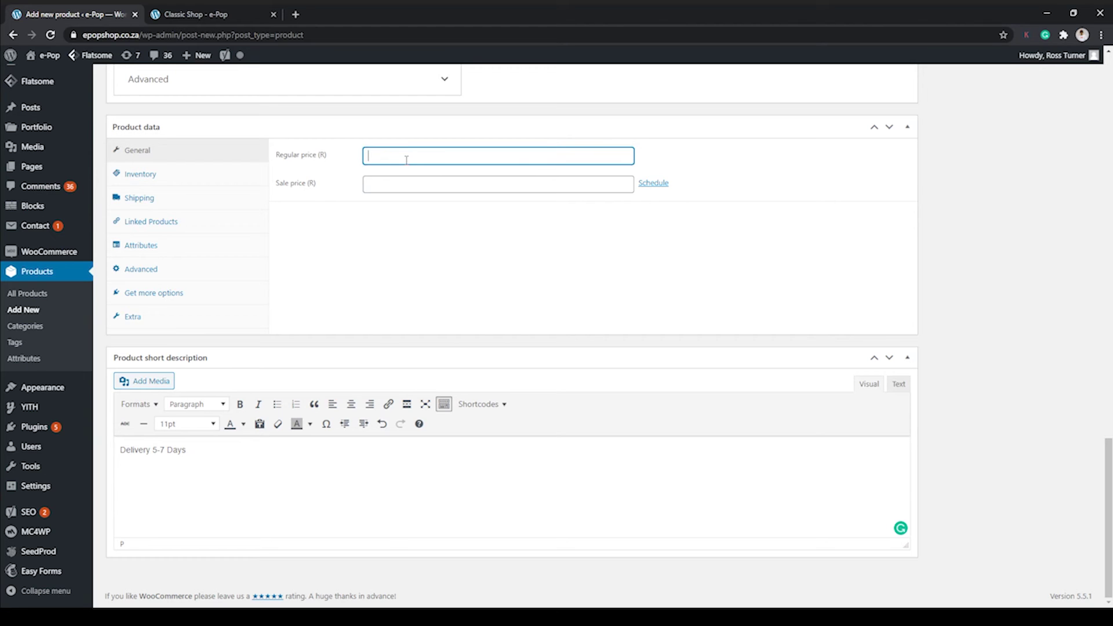
text(1 0000)
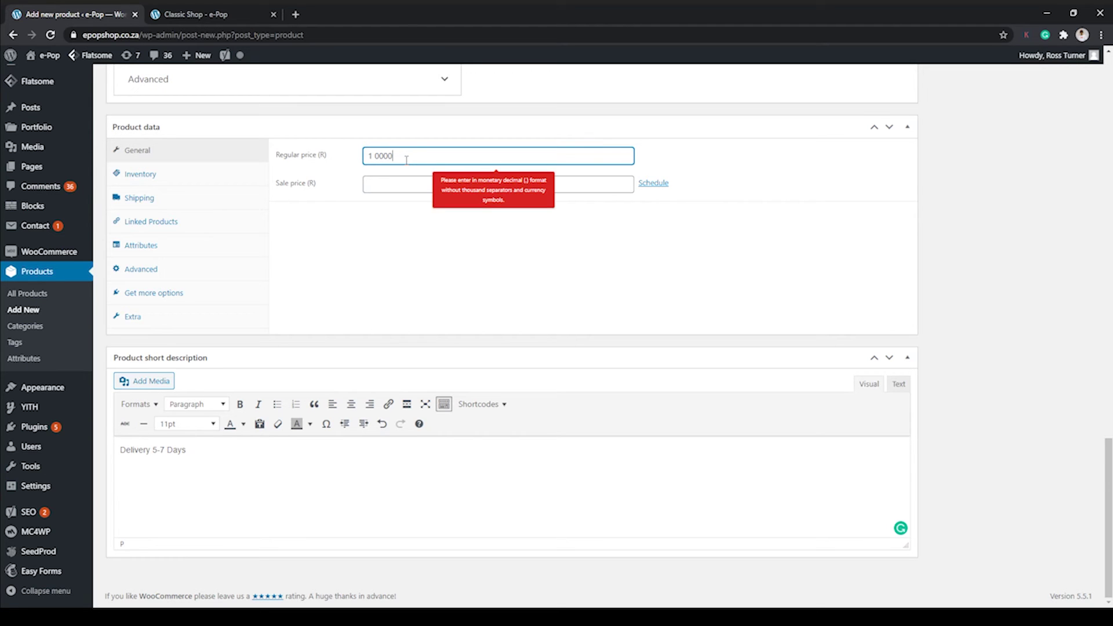
text(00)
key(Tab)
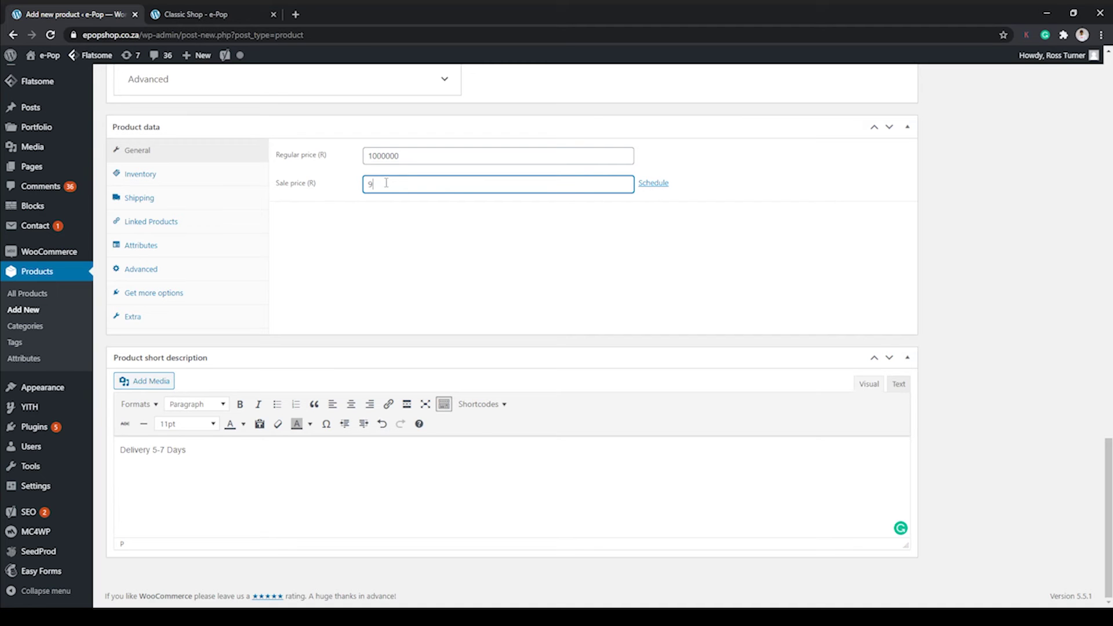
text(900)
click(686, 228)
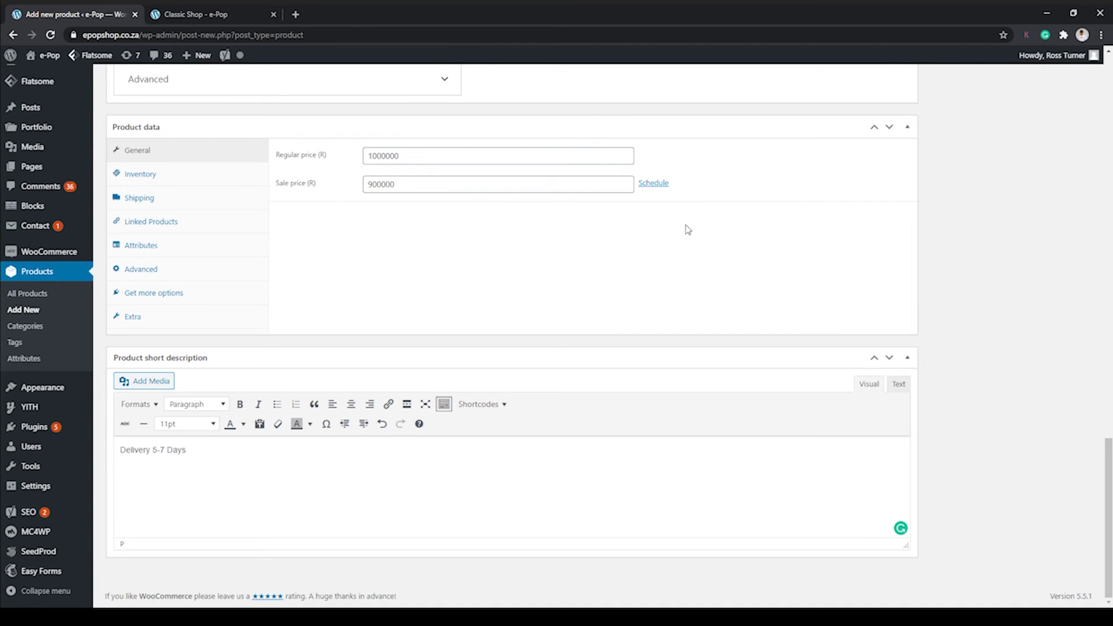
scroll(574, 296, up, 9)
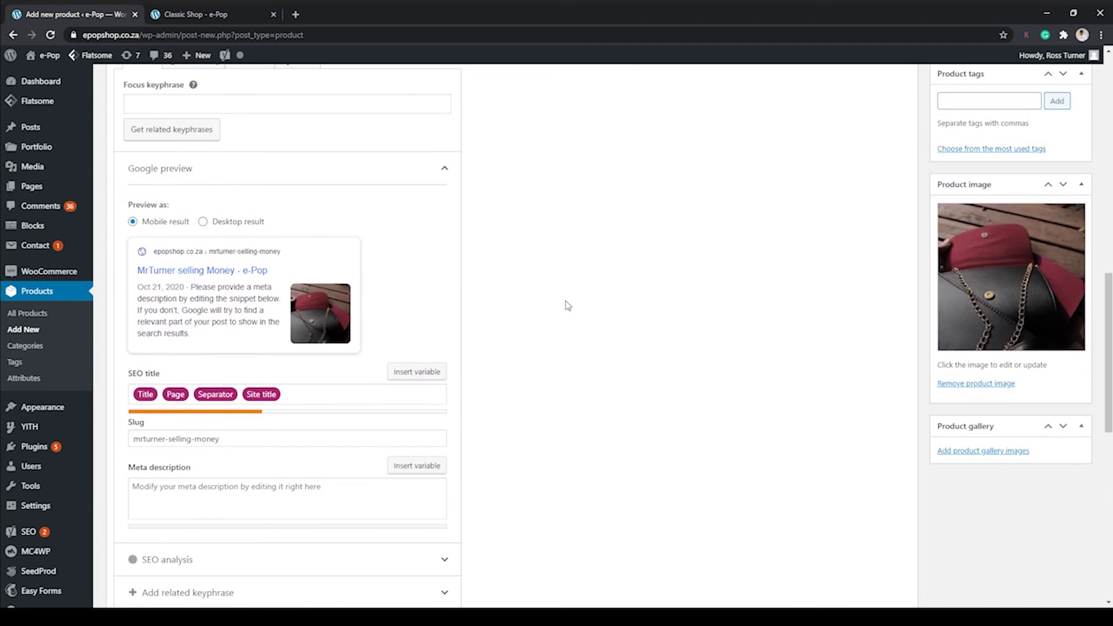
scroll(564, 305, down, 8)
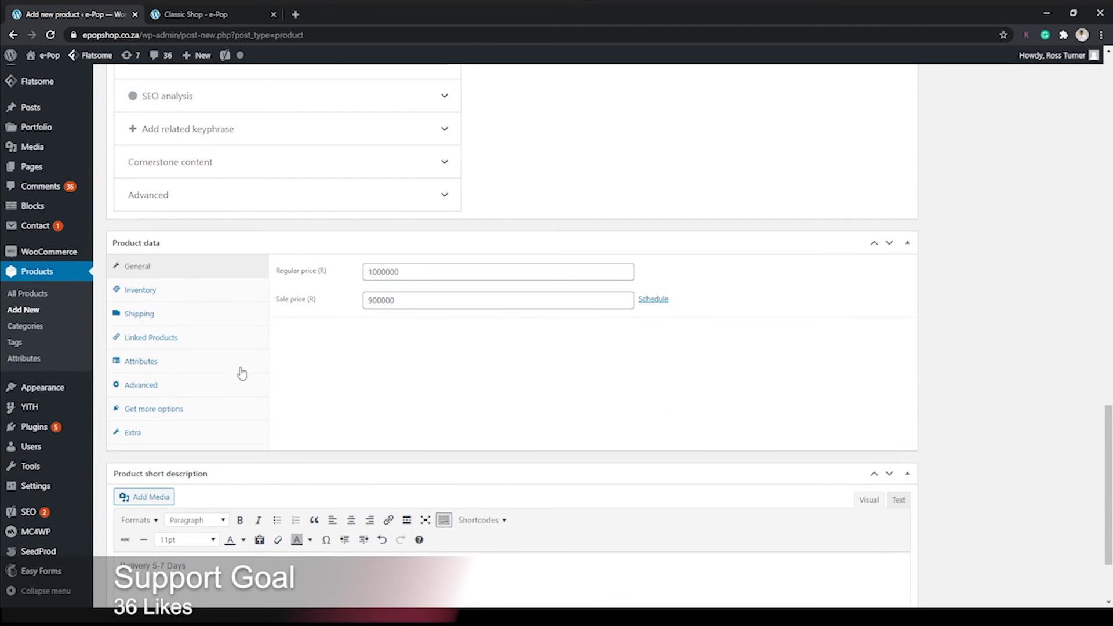
click(138, 314)
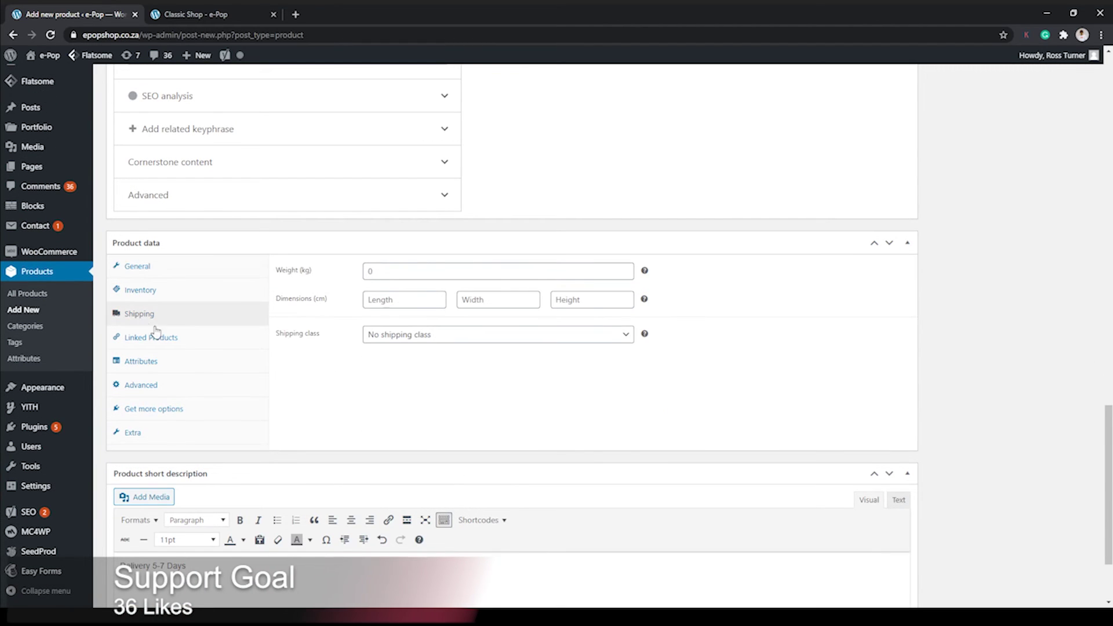
click(387, 271)
click(392, 300)
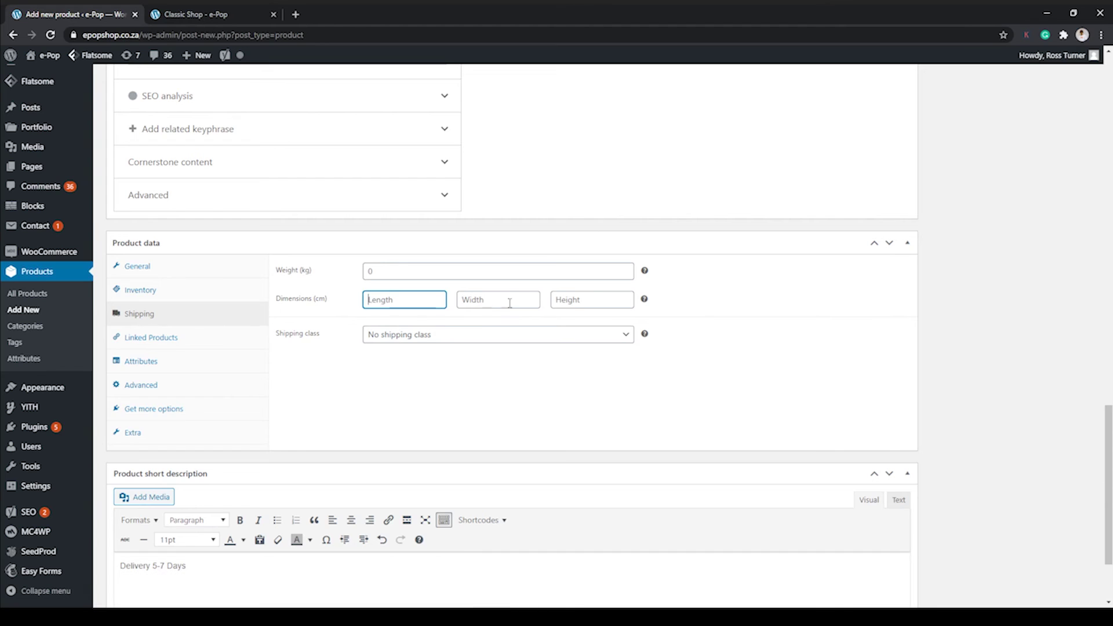
click(463, 341)
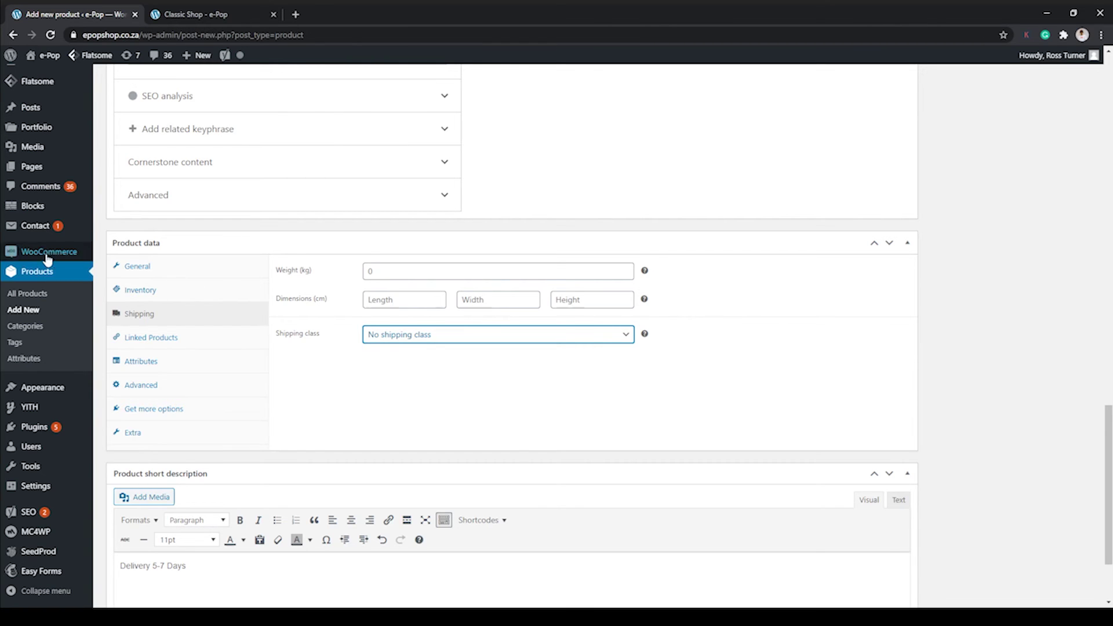
mouse_move(36, 257)
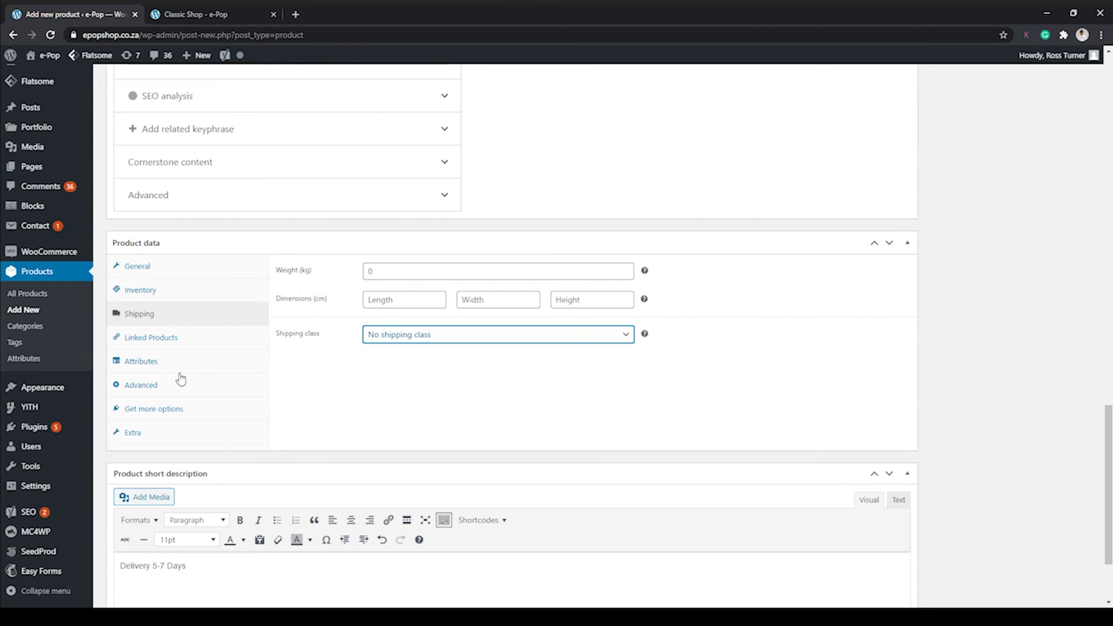
click(160, 268)
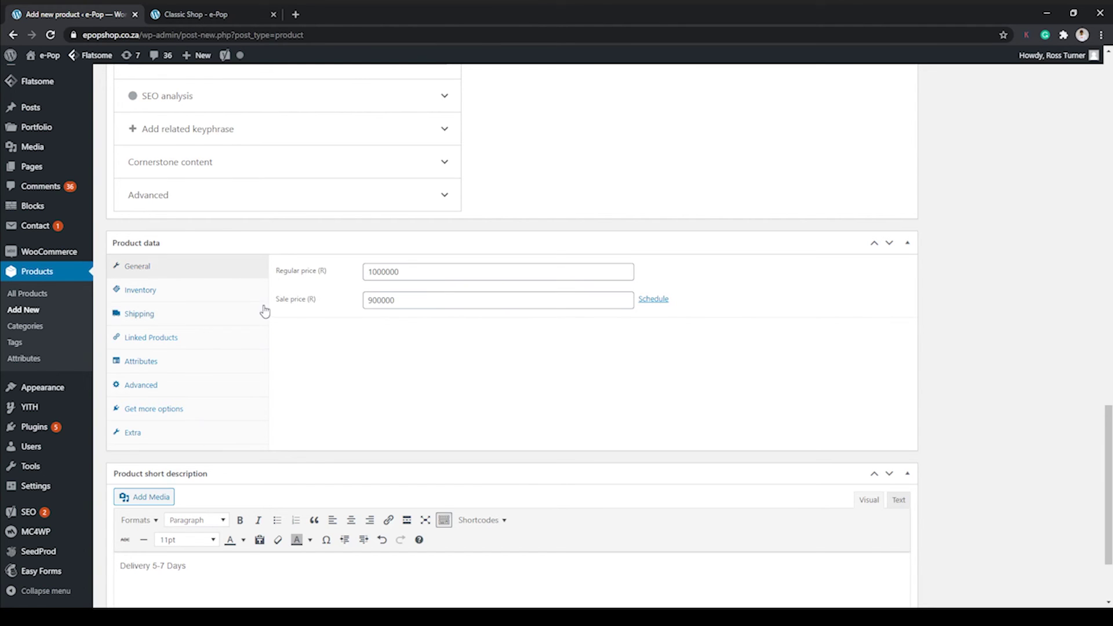
- Write the description 'This is a great product to sell and buy and give this advice to all'
scroll(423, 427, up, 5)
scroll(424, 427, down, 4)
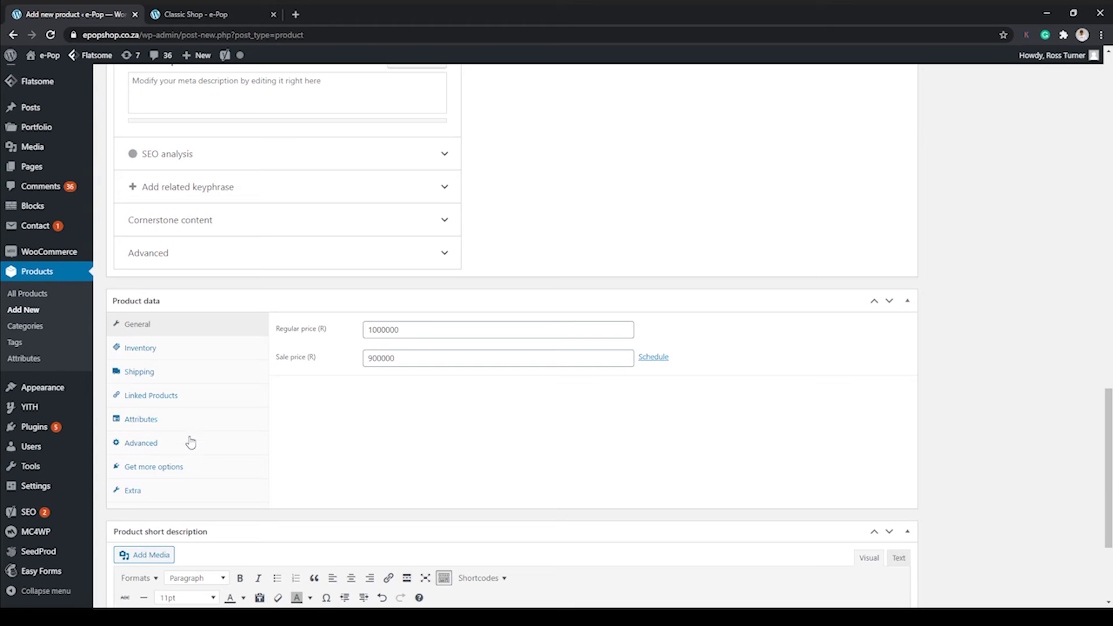
scroll(189, 438, up, 5)
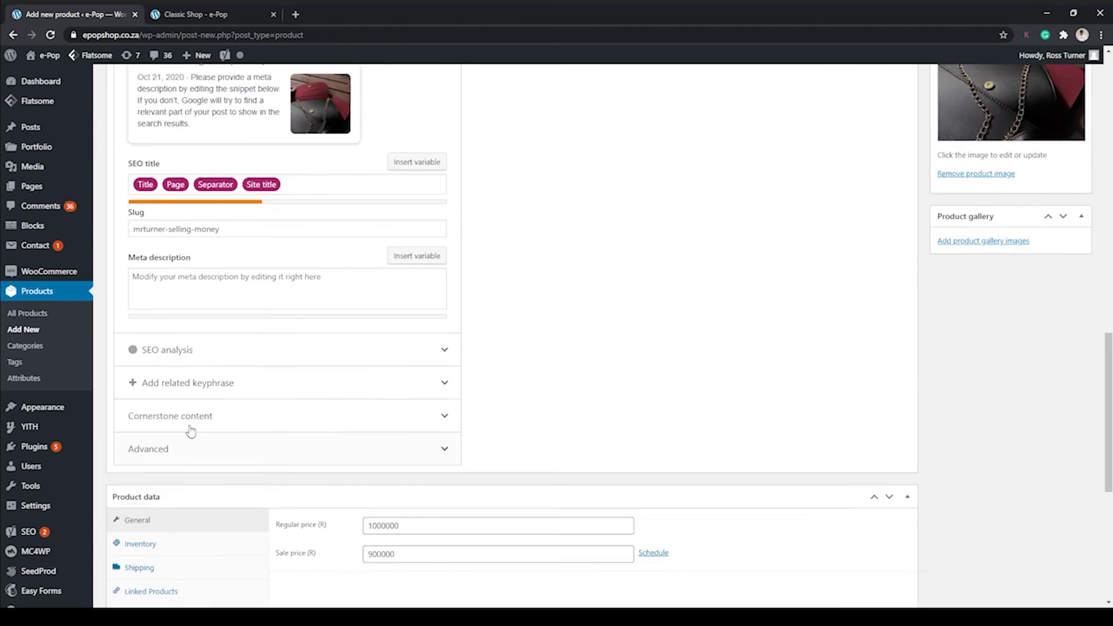
scroll(185, 434, up, 10)
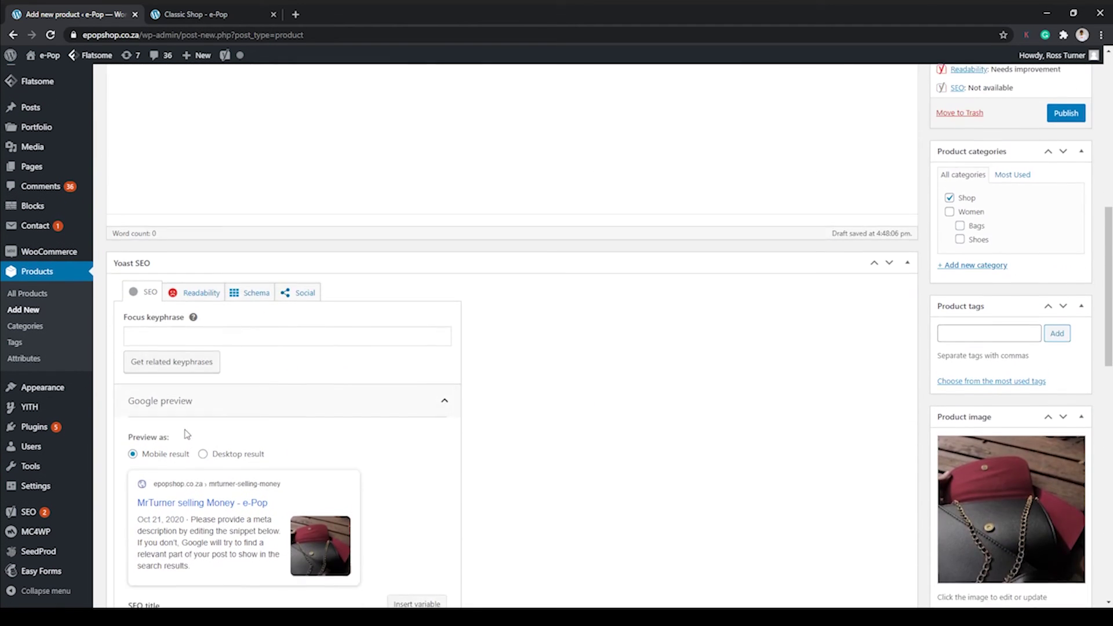
scroll(186, 433, down, 8)
scroll(187, 434, down, 7)
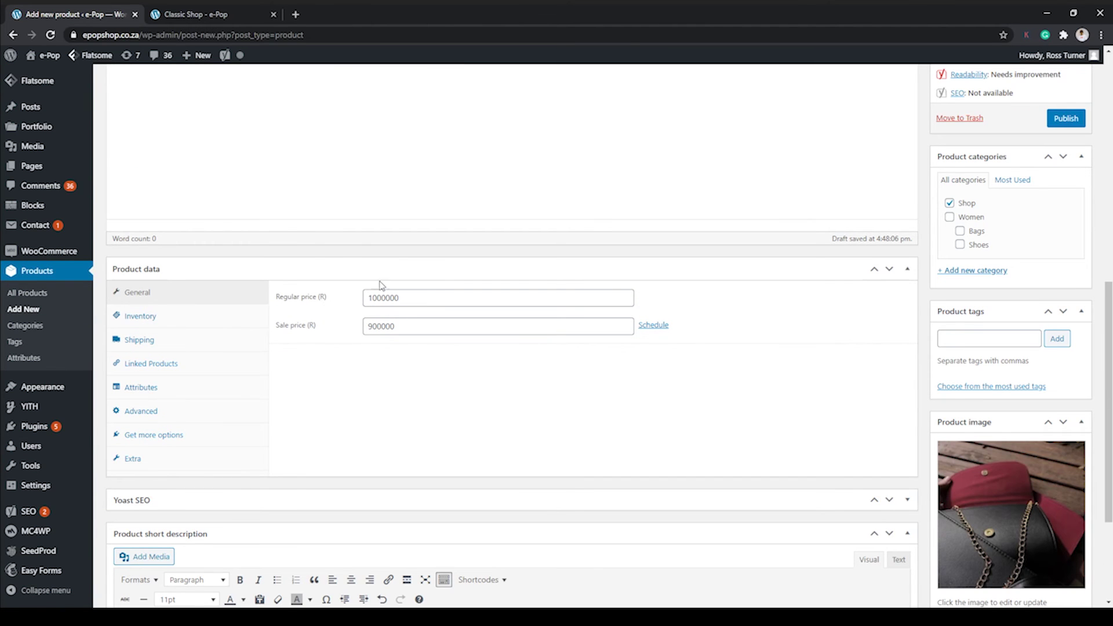
scroll(443, 318, up, 3)
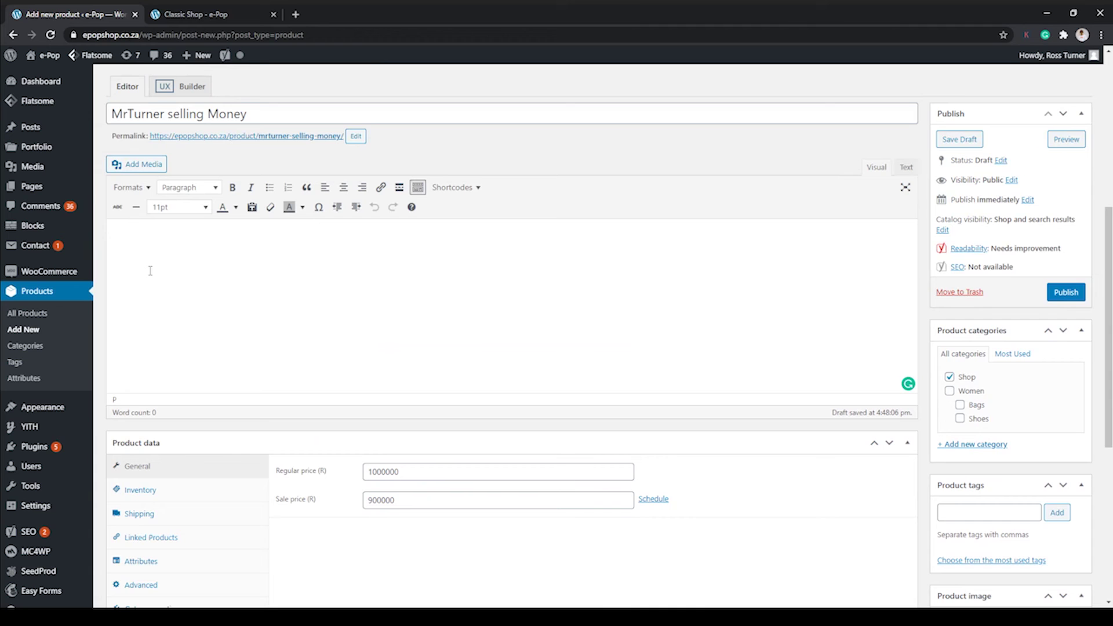
text(This is a)
text( great product to sell and buy and give this advice to all)
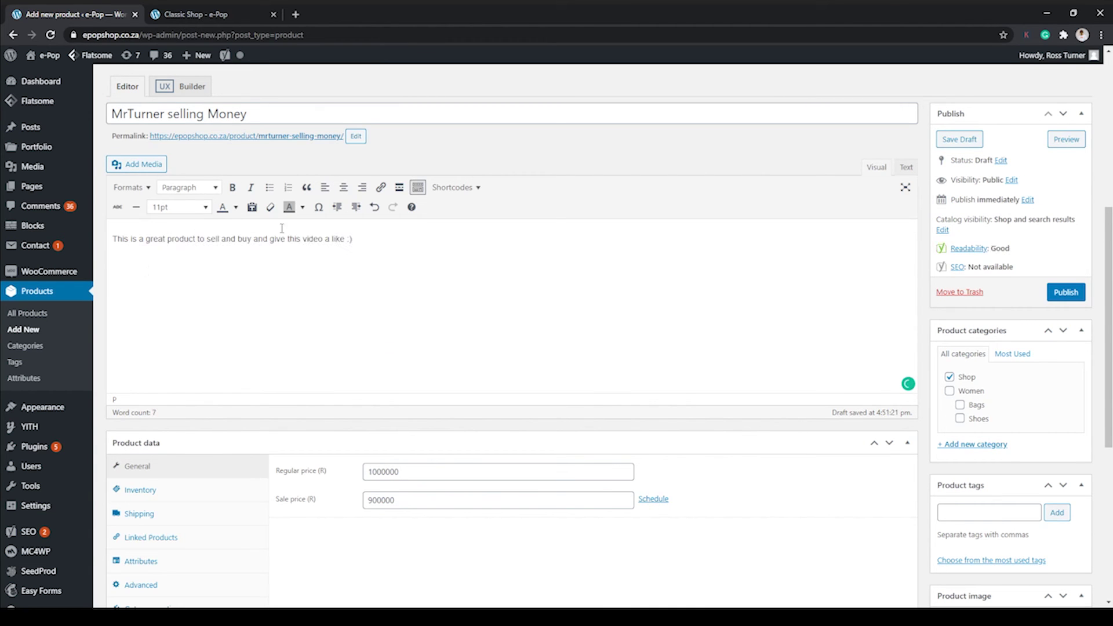
- Publish the product and open the live e-Pop store in a new tab
scroll(643, 365, down, 4)
scroll(643, 368, down, 2)
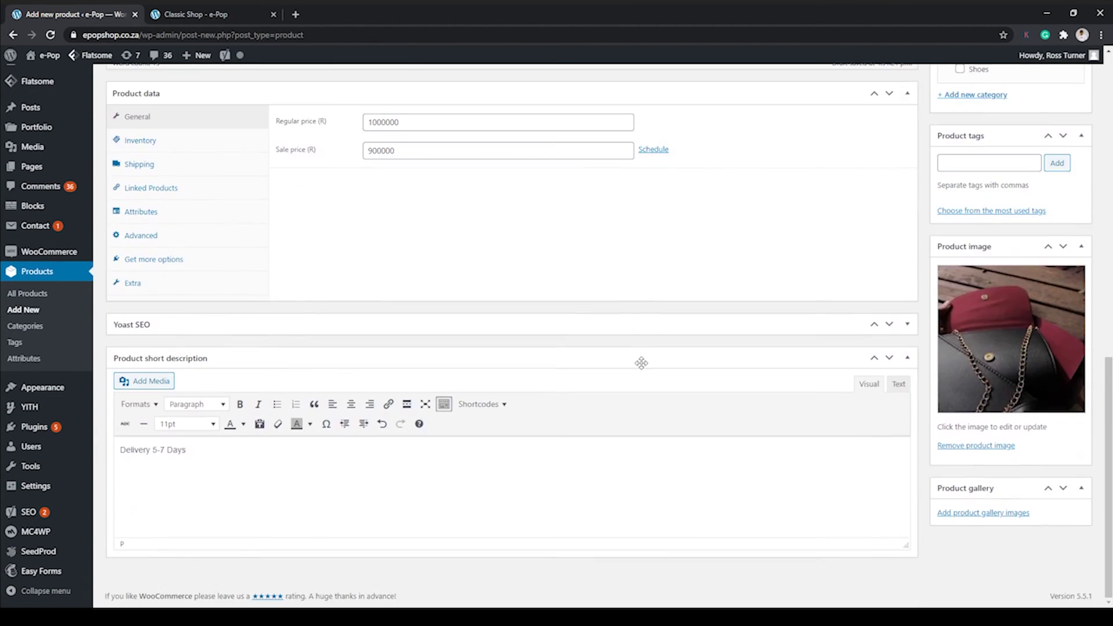
scroll(638, 363, up, 6)
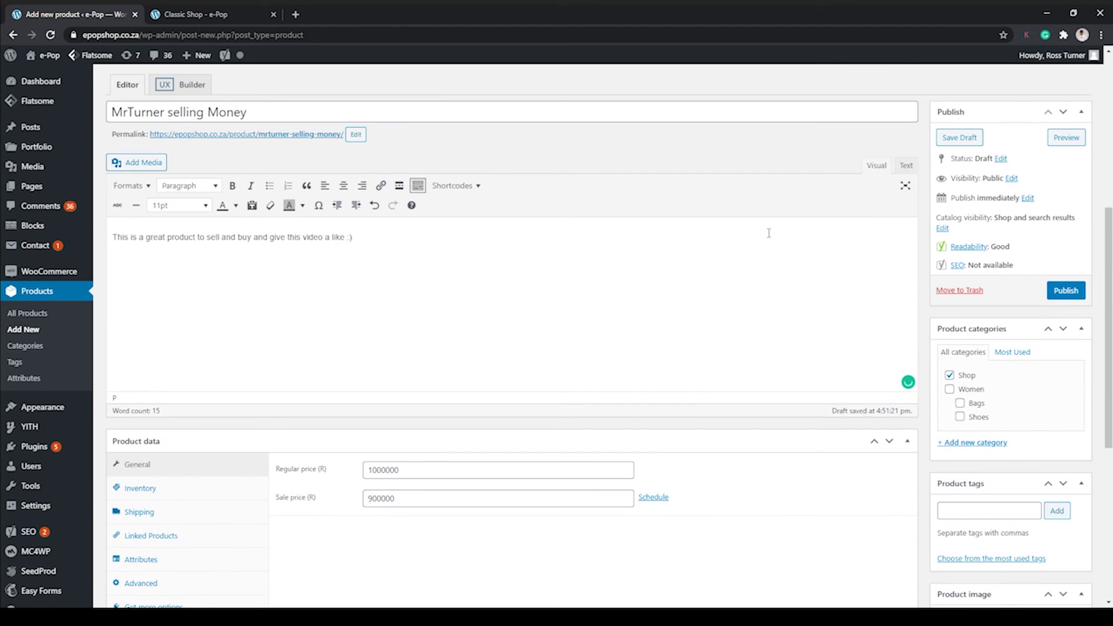
click(1069, 292)
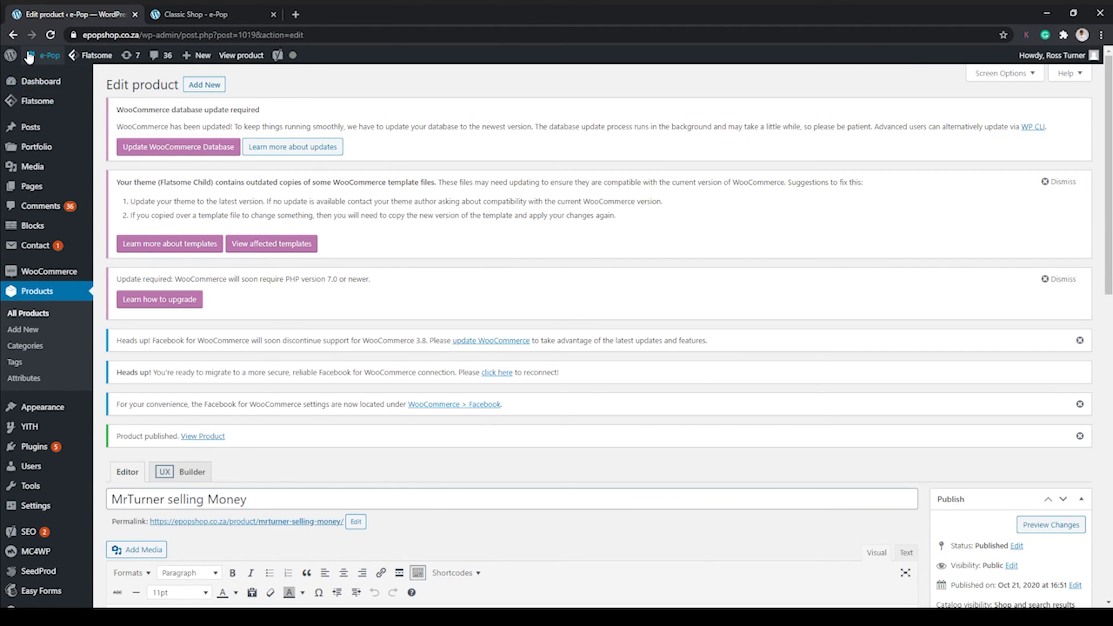
mouse_move(36, 56)
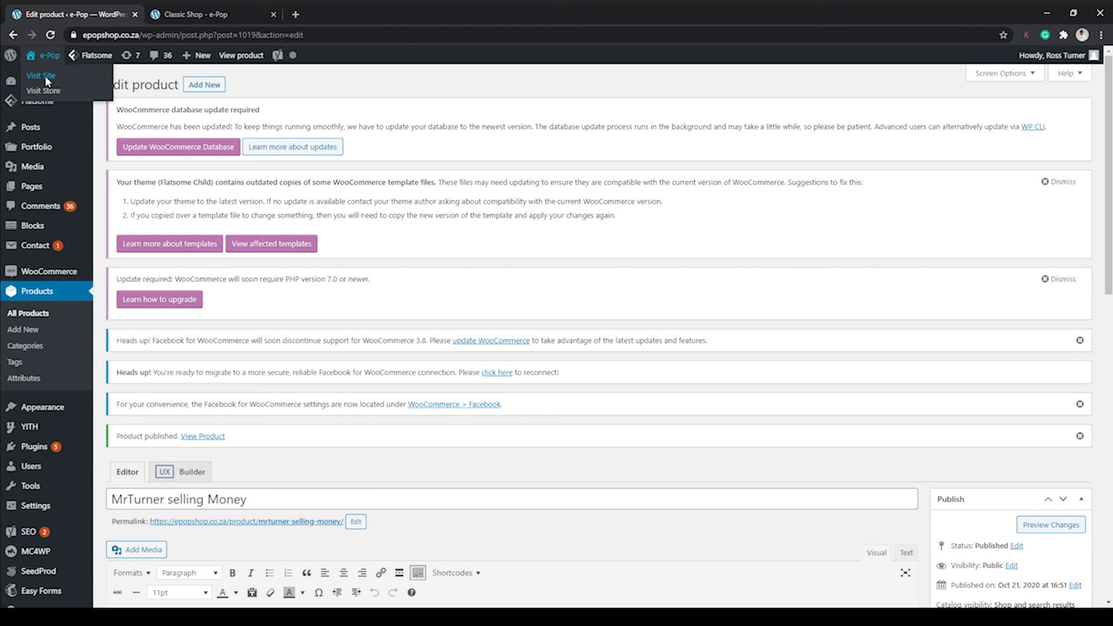
middle_click(45, 77)
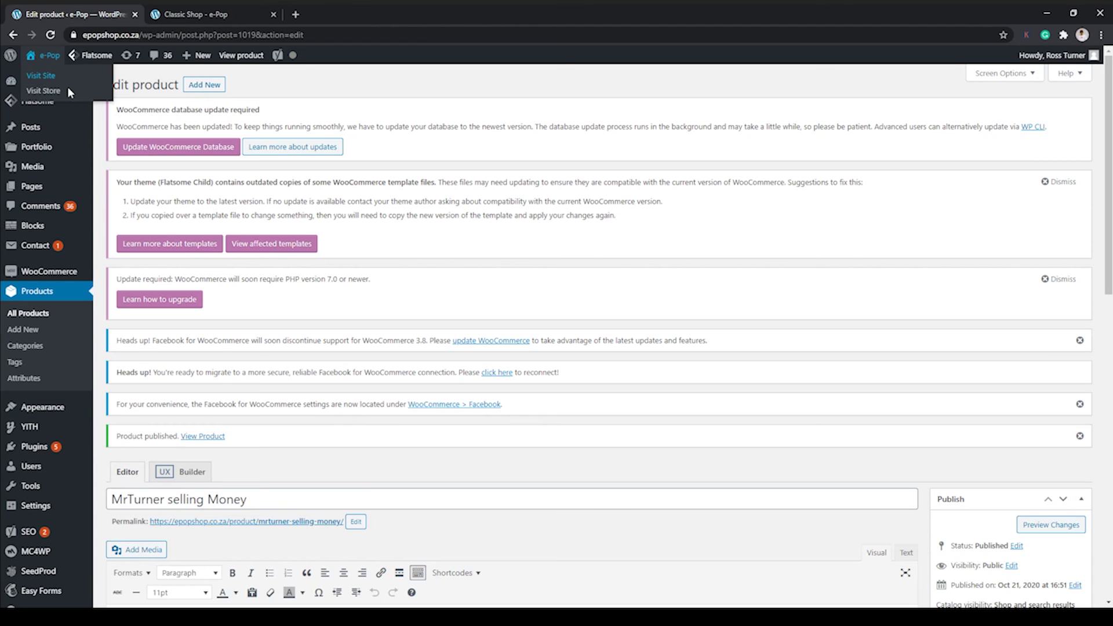
- Open MrTurner selling Money in the Classic Shop and add quantity 4 to the cart
click(208, 18)
scroll(433, 241, down, 5)
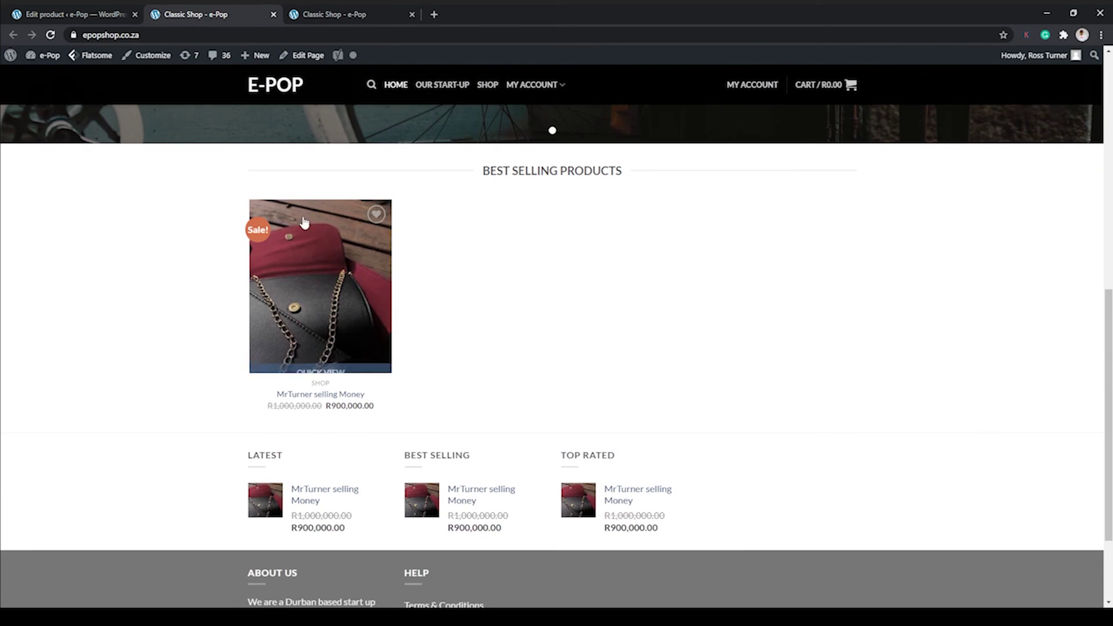
click(317, 302)
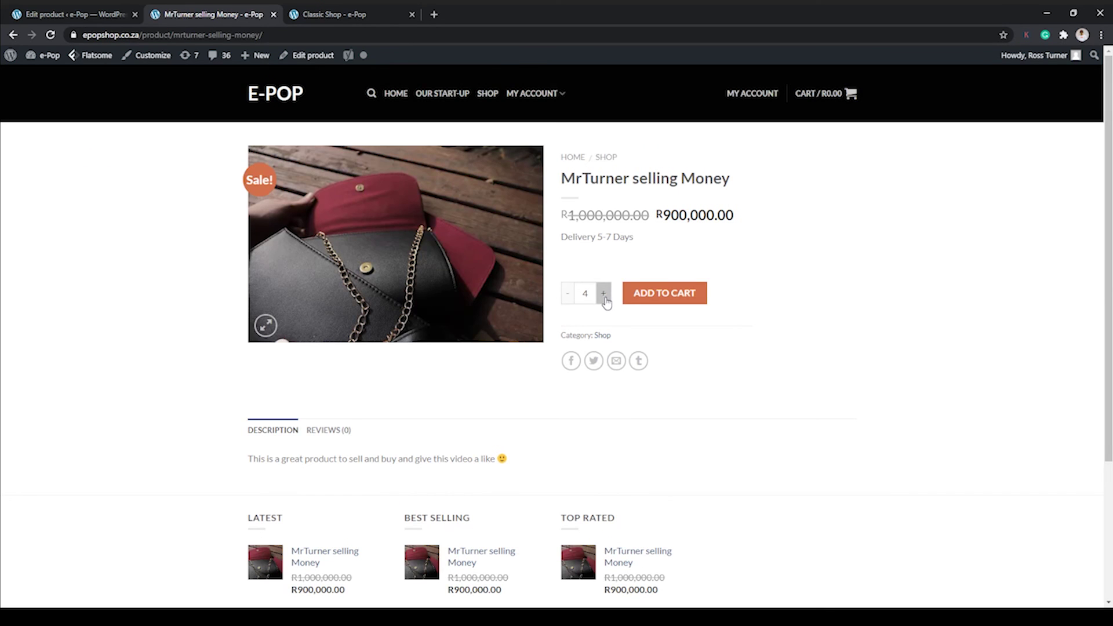
click(655, 293)
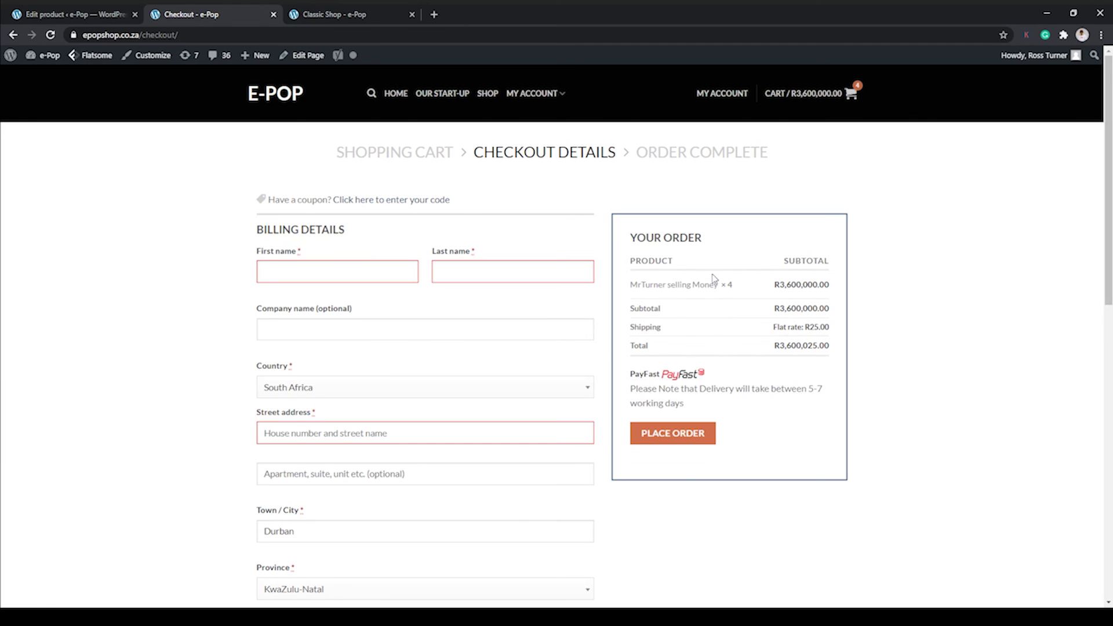
scroll(759, 443, down, 4)
scroll(748, 405, up, 4)
scroll(700, 463, down, 3)
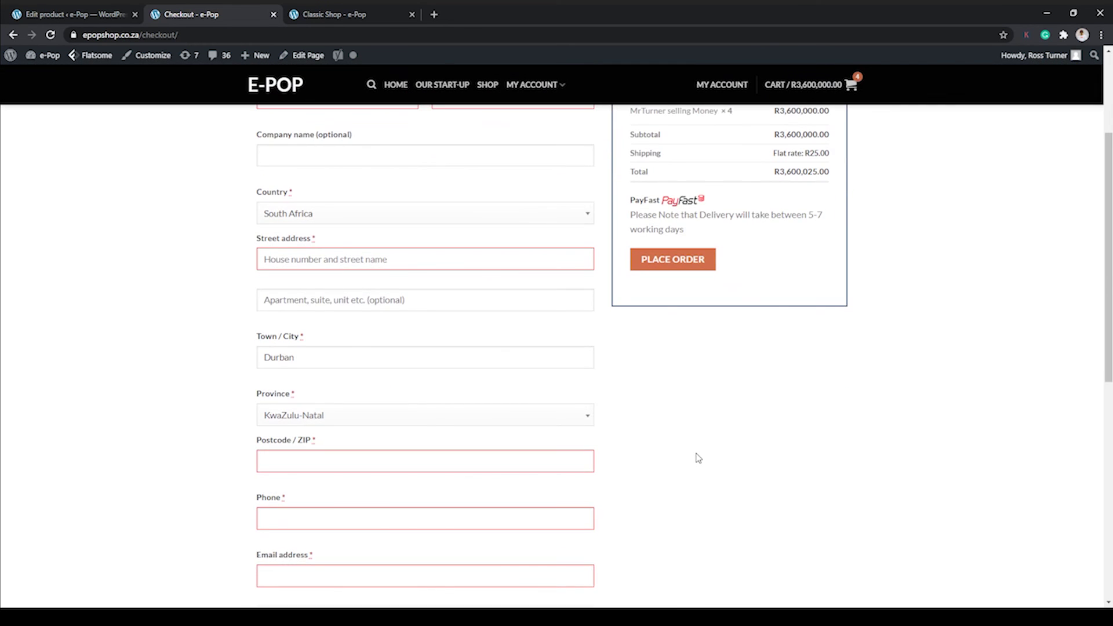
scroll(700, 460, down, 8)
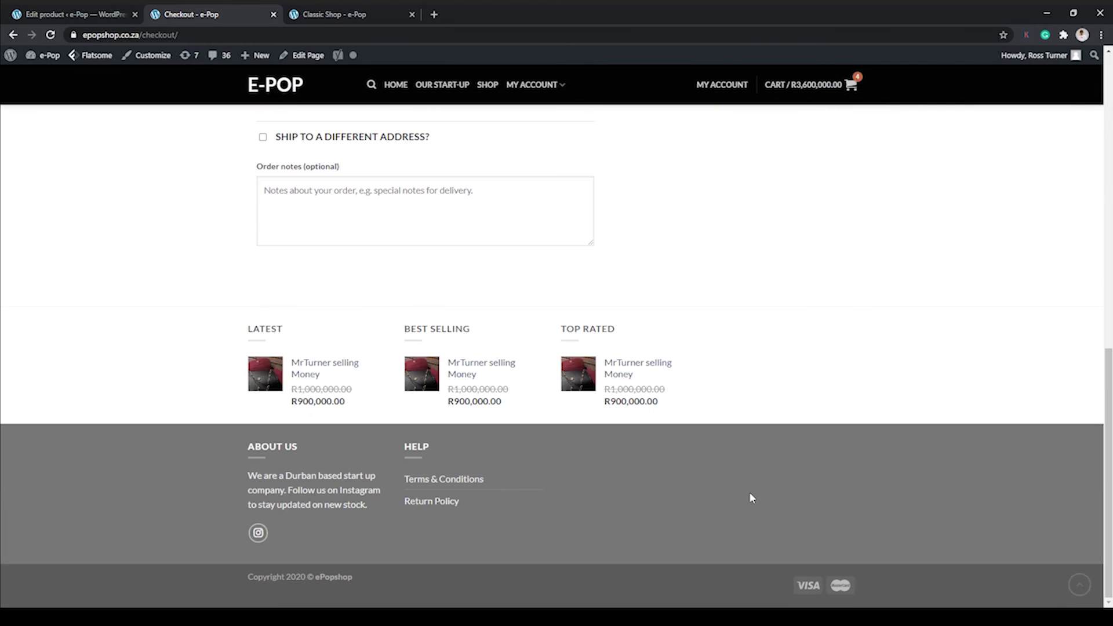
scroll(759, 474, up, 11)
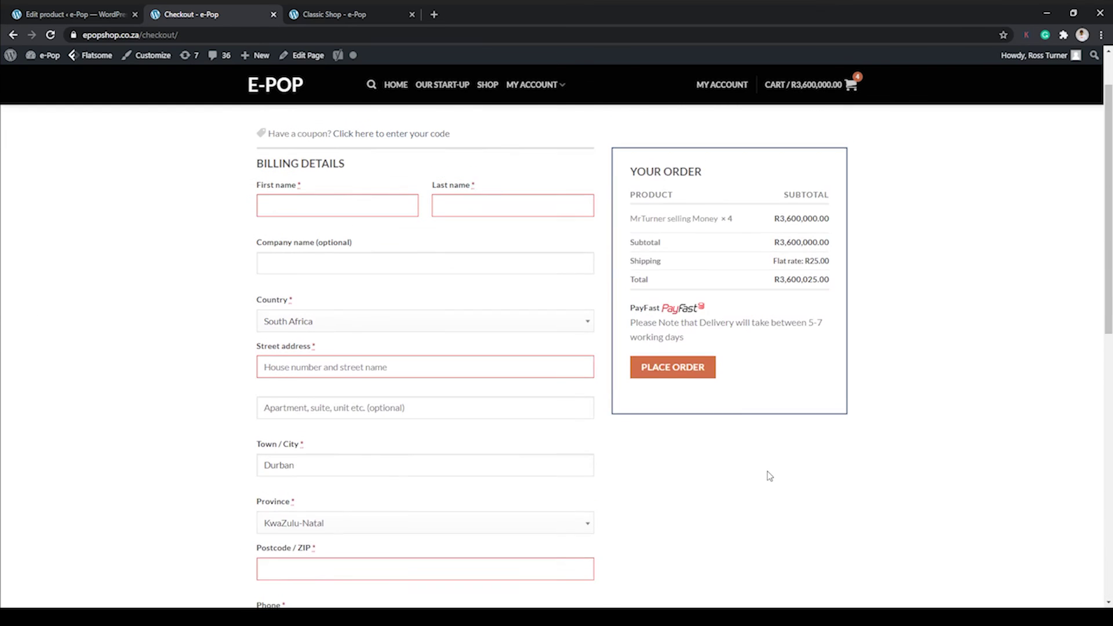
- Return to the e-Pop home page using the HOME link in the top navigation
click(404, 95)
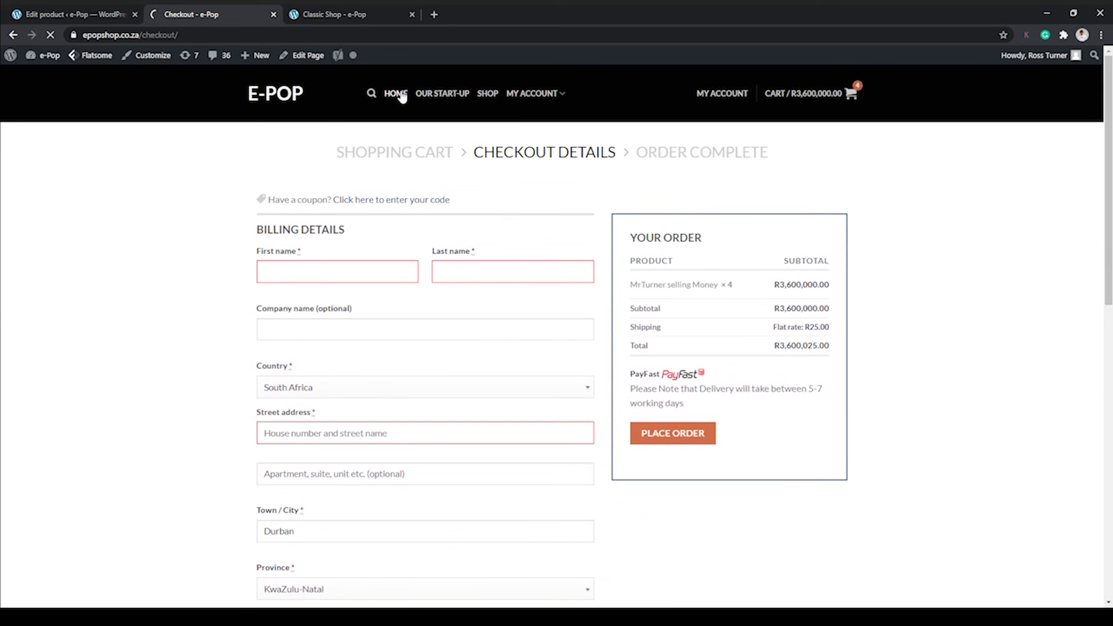